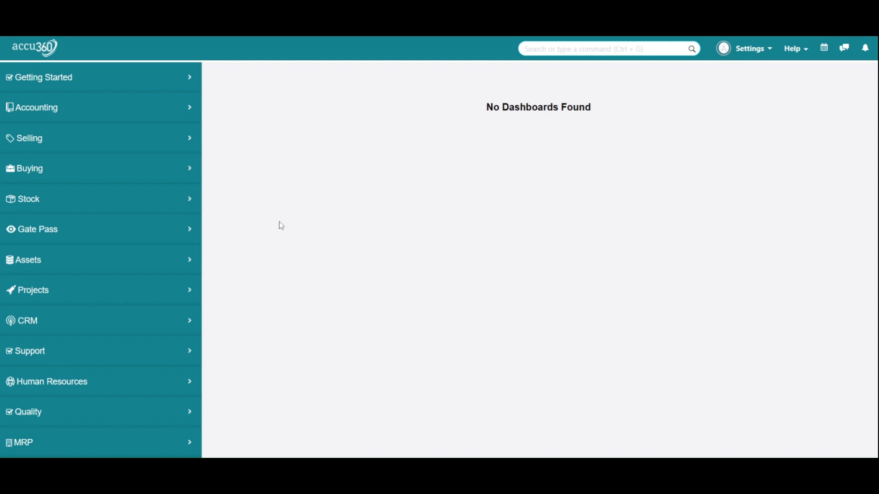
Open the Salary Slip list from the Payroll section of Human Resources
scroll(128, 236, down, 2)
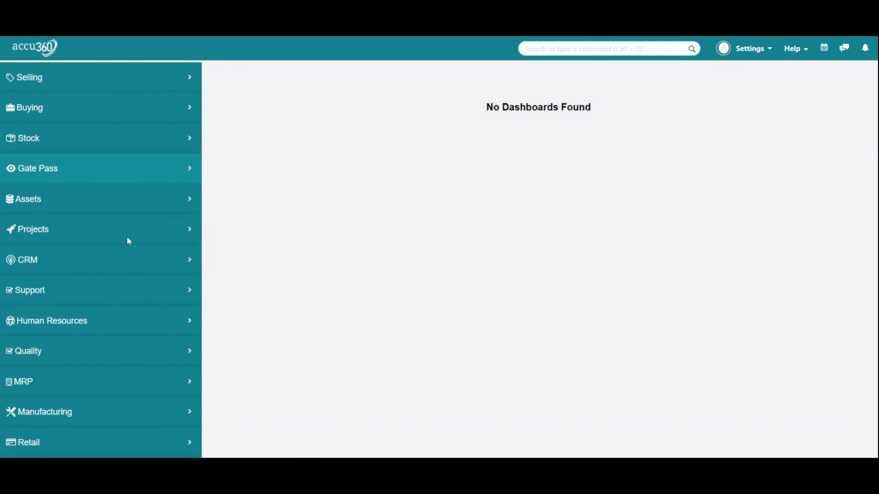
click(130, 316)
scroll(168, 240, down, 5)
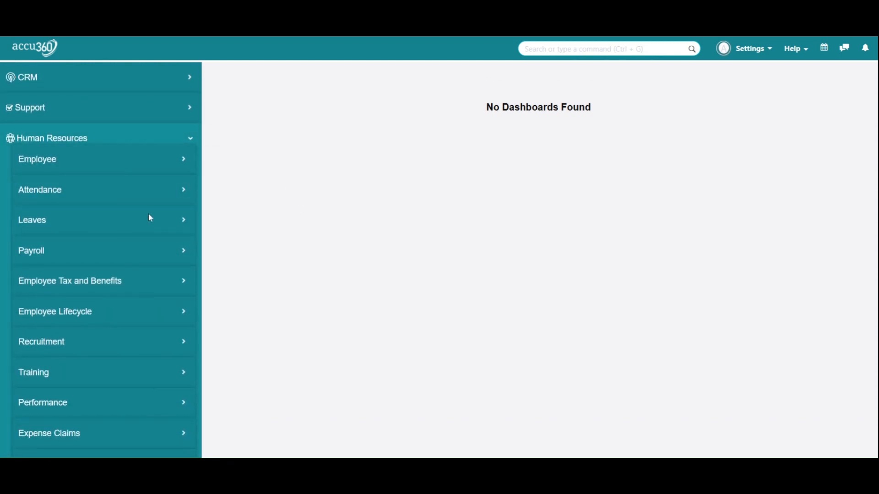
click(129, 253)
scroll(128, 253, down, 3)
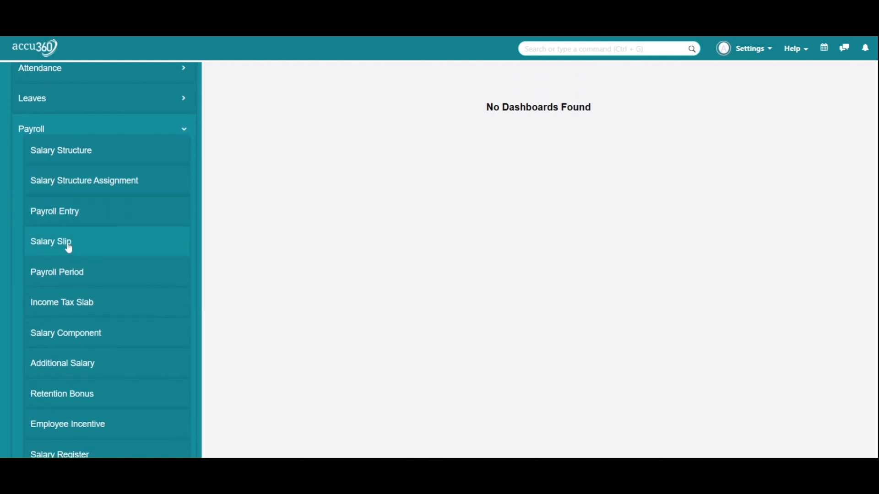
click(69, 243)
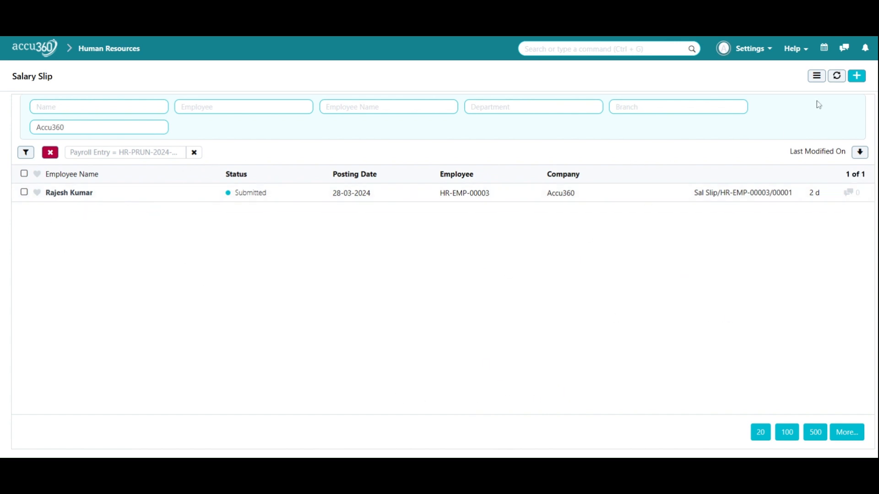
Start a new salary slip and choose the second listed employee for it
click(861, 81)
scroll(433, 204, down, 3)
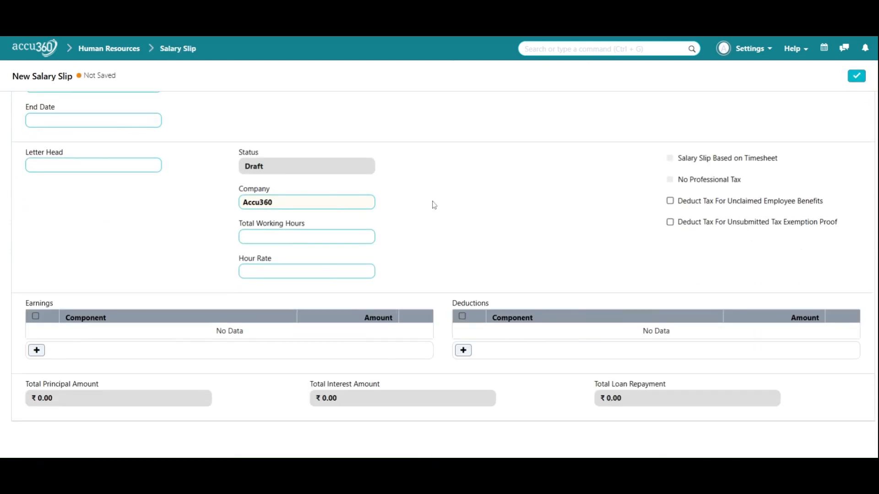
scroll(434, 204, up, 1)
scroll(434, 205, up, 2)
click(111, 166)
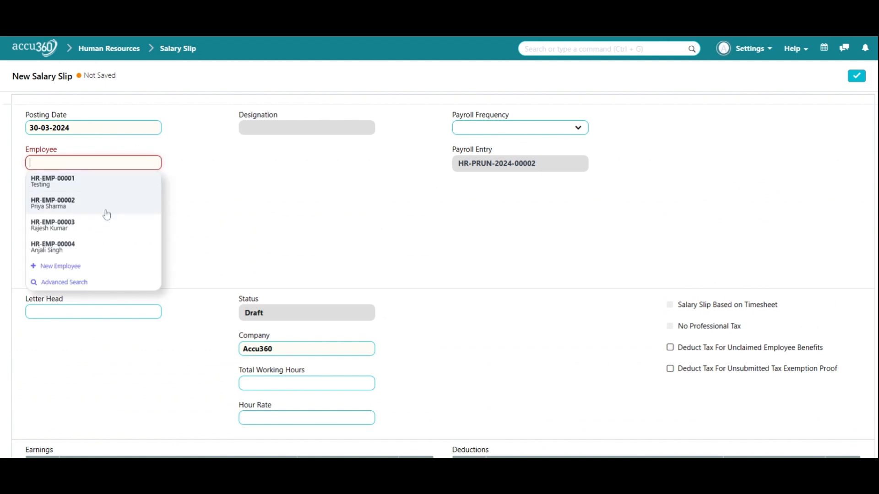
click(92, 204)
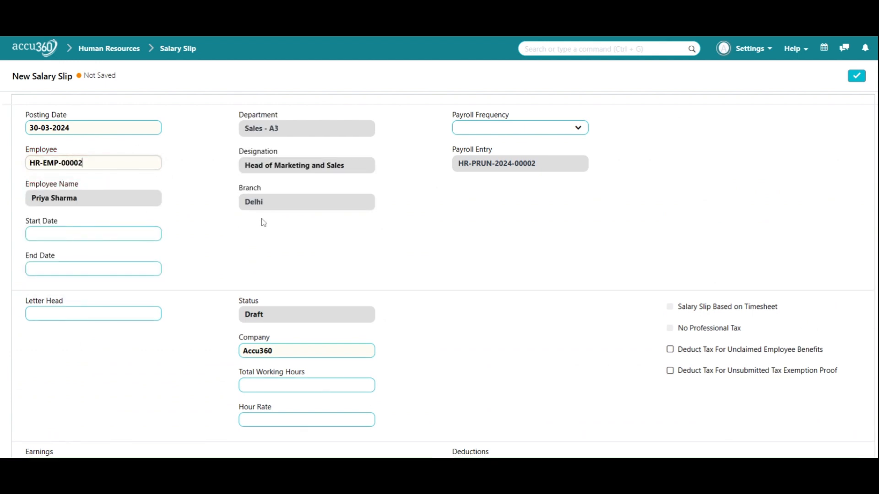
Set the salary slip's start date to 01-02-2024
click(111, 233)
click(38, 270)
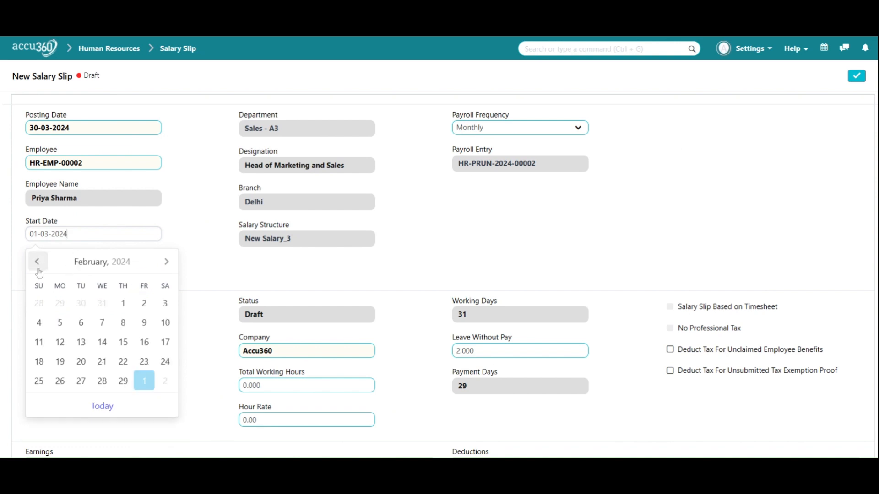
click(129, 302)
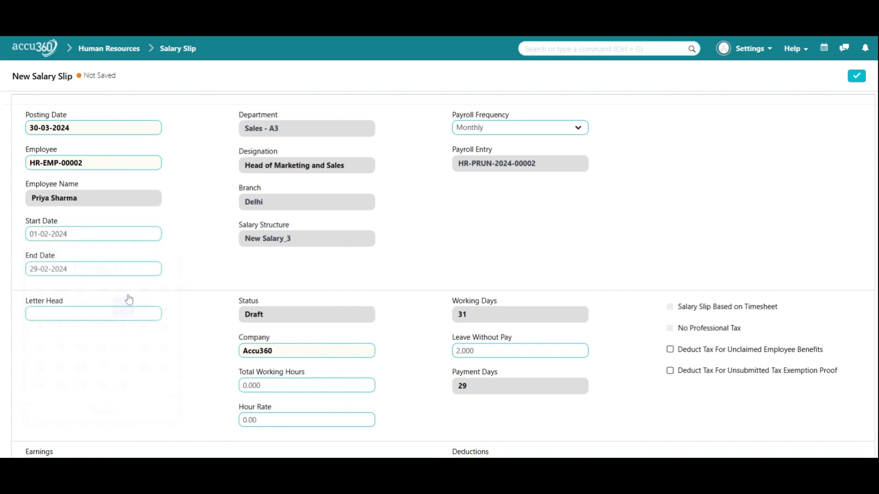
Examine the salary slip's working days, leave without pay, earnings, deductions and net pay
scroll(223, 247, down, 6)
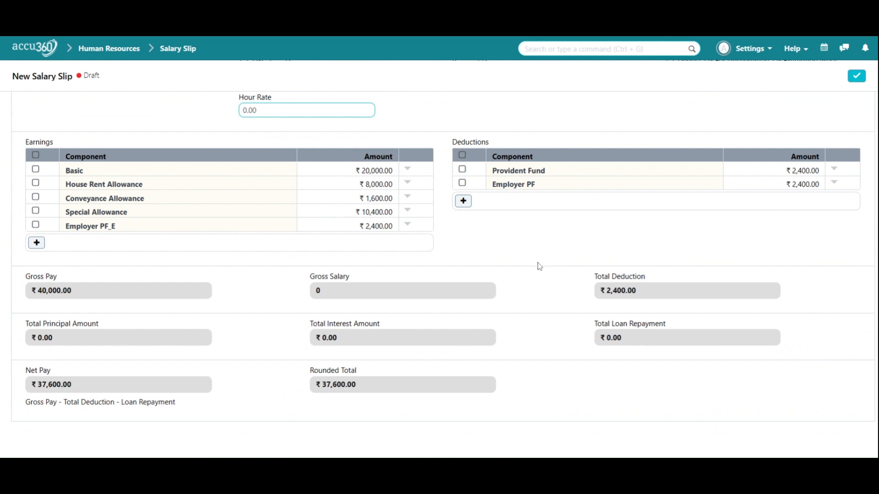
scroll(553, 306, up, 5)
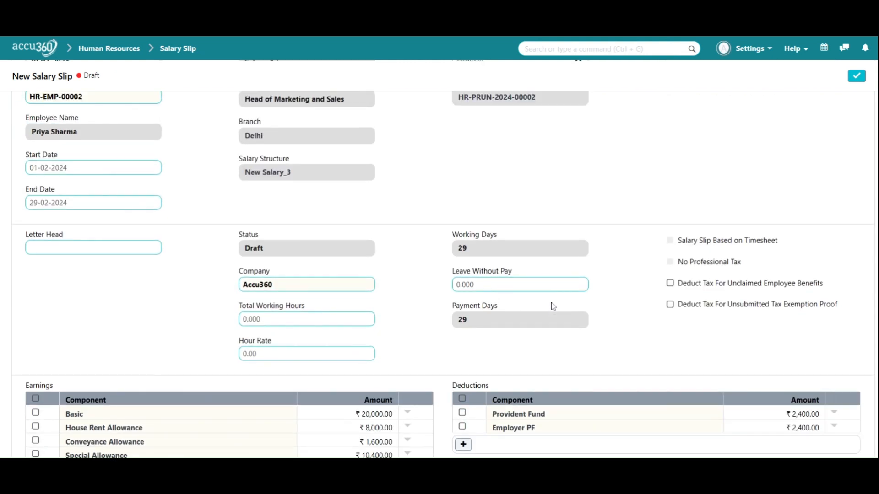
scroll(553, 307, down, 3)
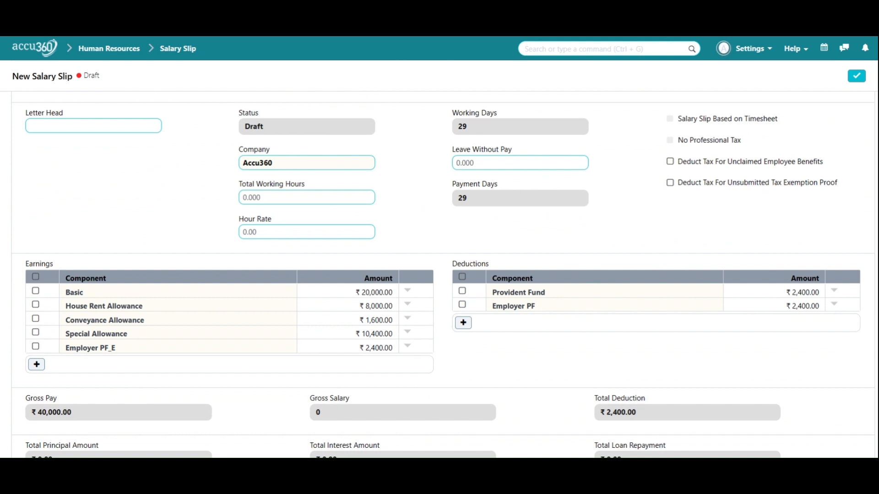
scroll(565, 333, up, 2)
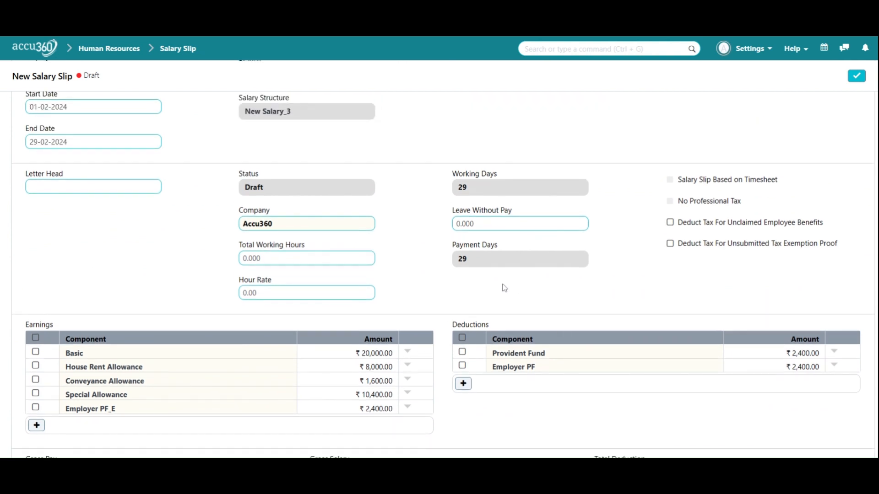
scroll(413, 238, down, 2)
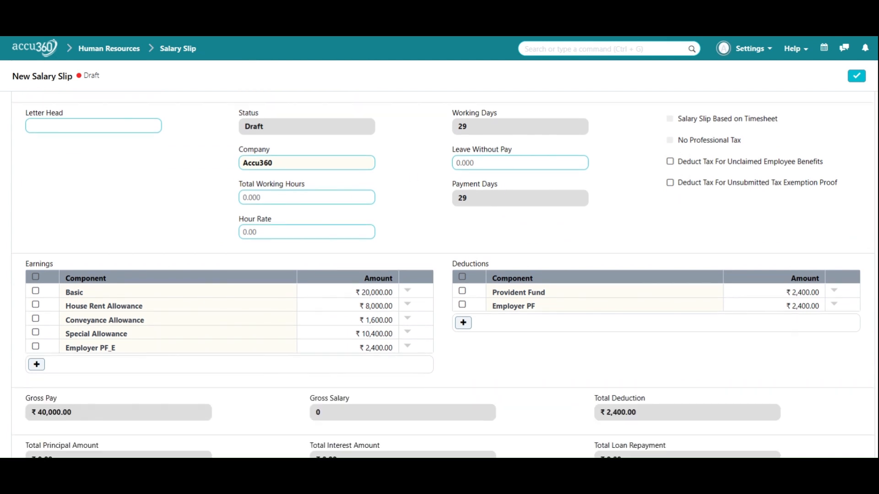
scroll(394, 311, up, 5)
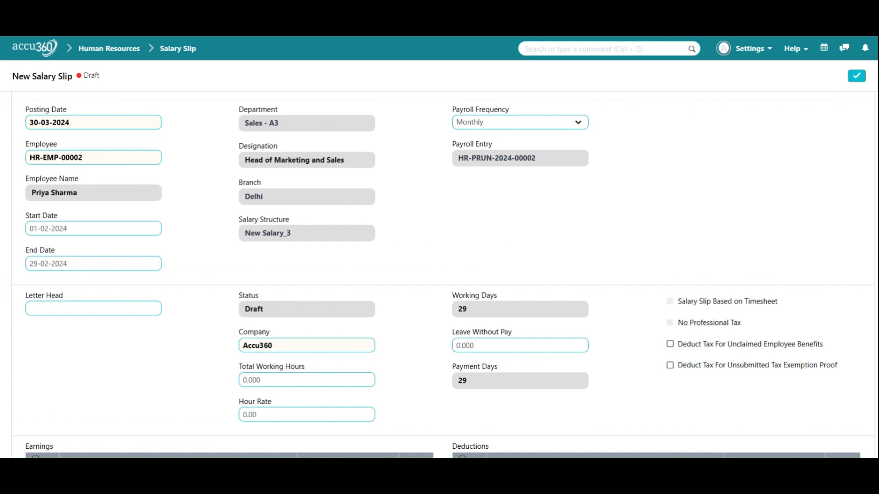
scroll(506, 235, down, 6)
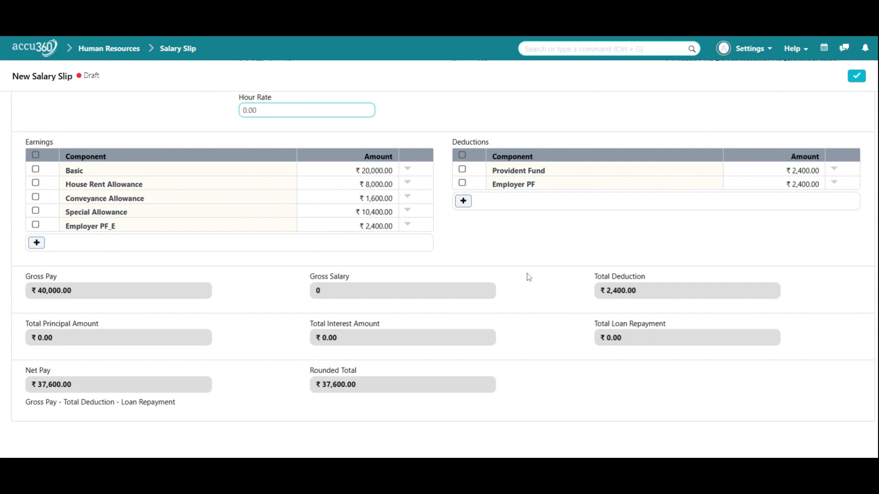
scroll(528, 274, up, 6)
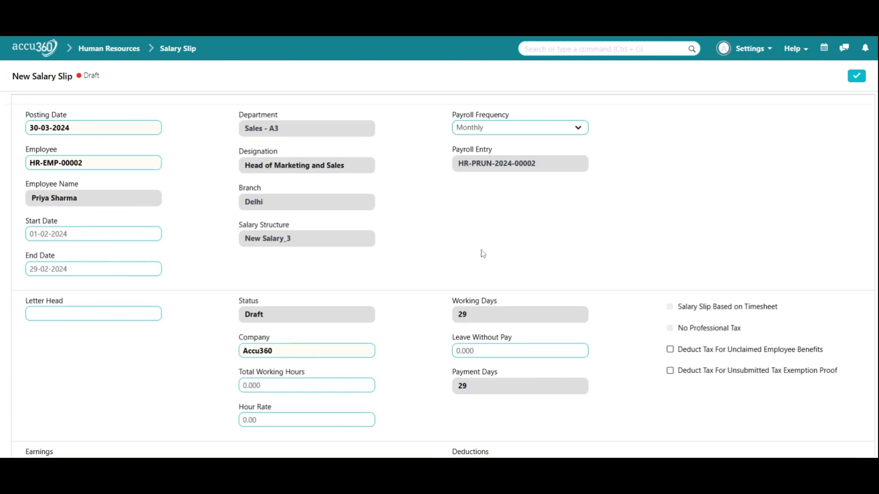
Save the new salary slip as a draft and return to the Salary Slip list
click(857, 78)
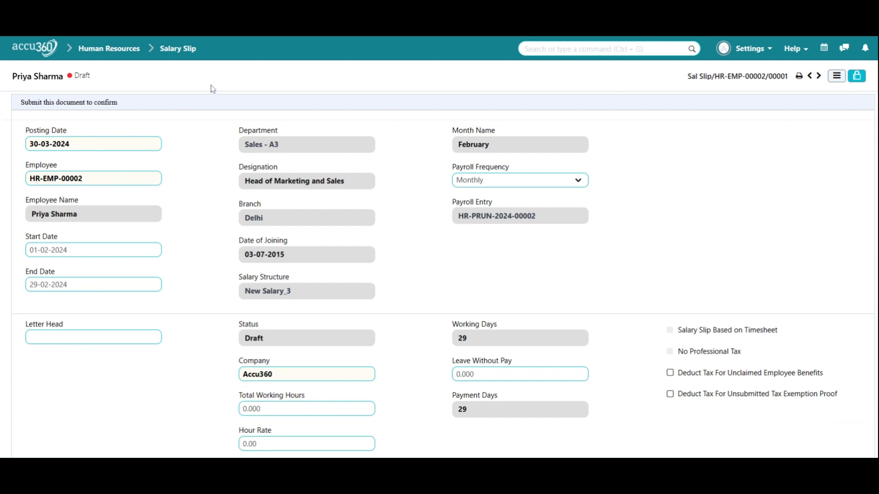
click(182, 51)
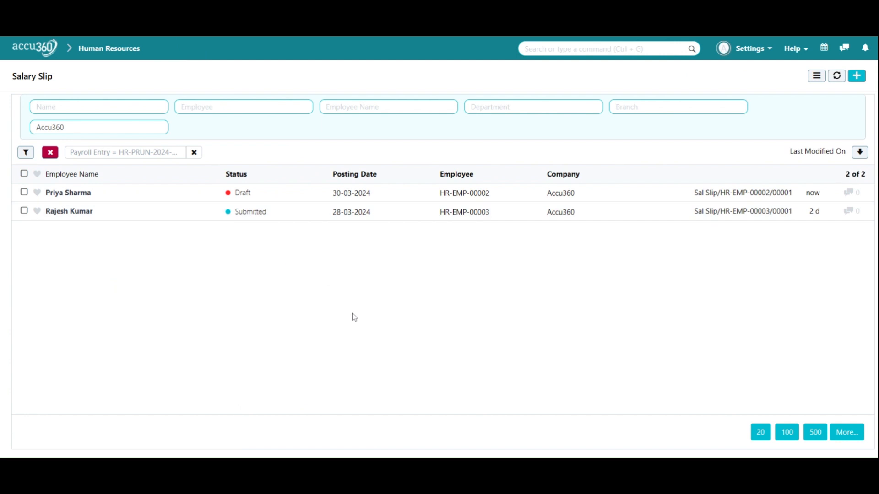
Open the draft salary slip from the list and permanently delete it
click(73, 193)
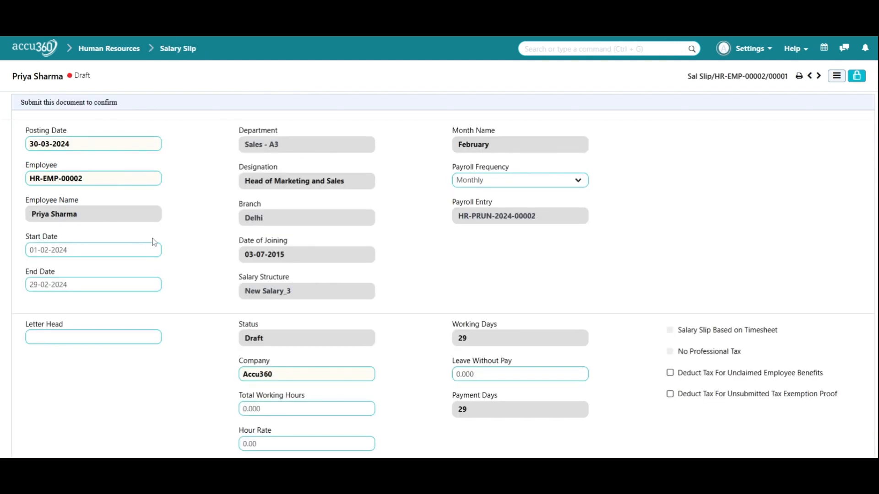
key(ctrl+shift+d)
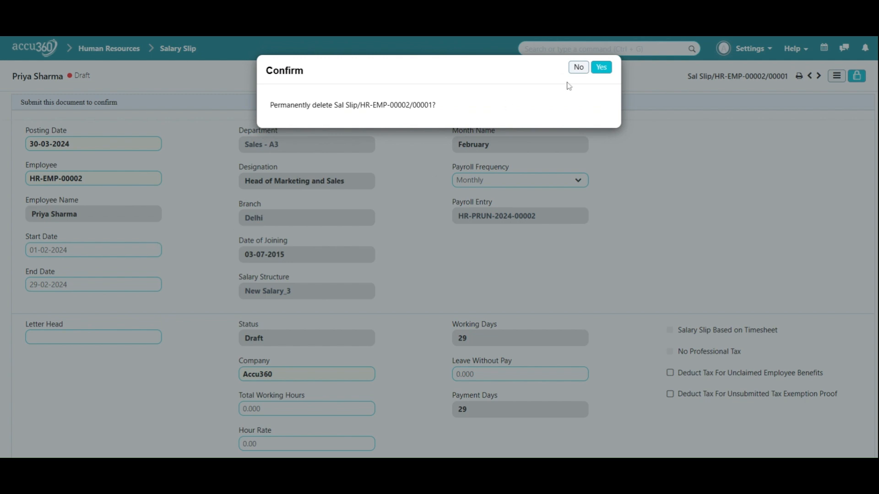
click(601, 67)
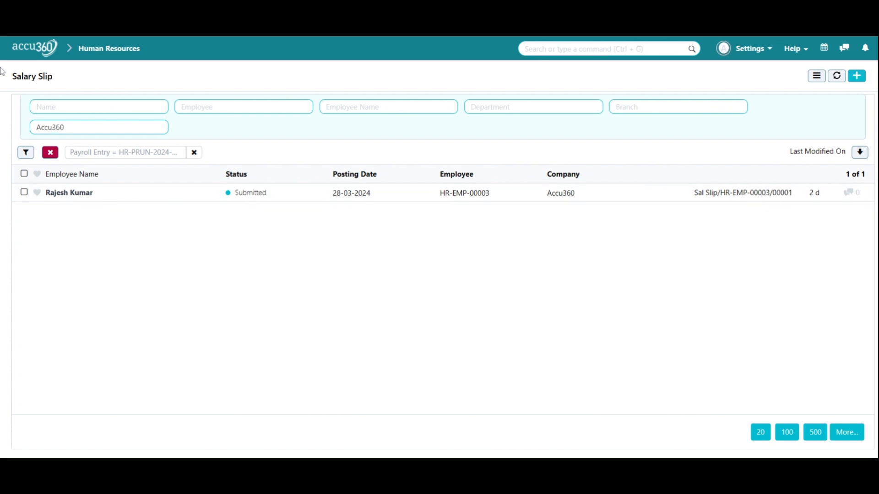
Return to the home page and open the Payroll Entry list under Human Resources payroll
click(38, 49)
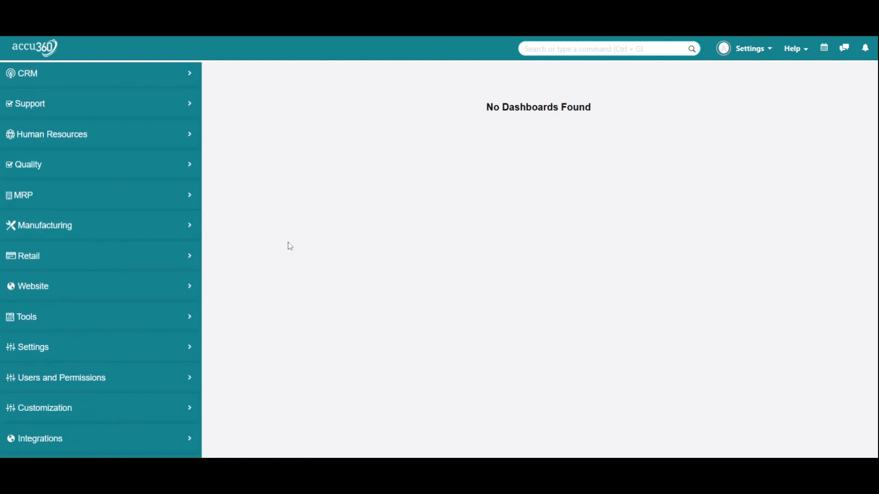
scroll(154, 208, up, 3)
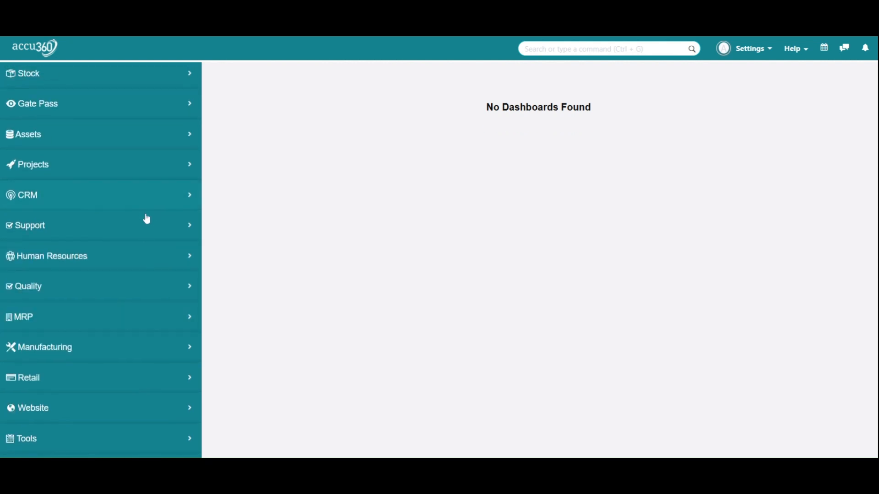
click(147, 255)
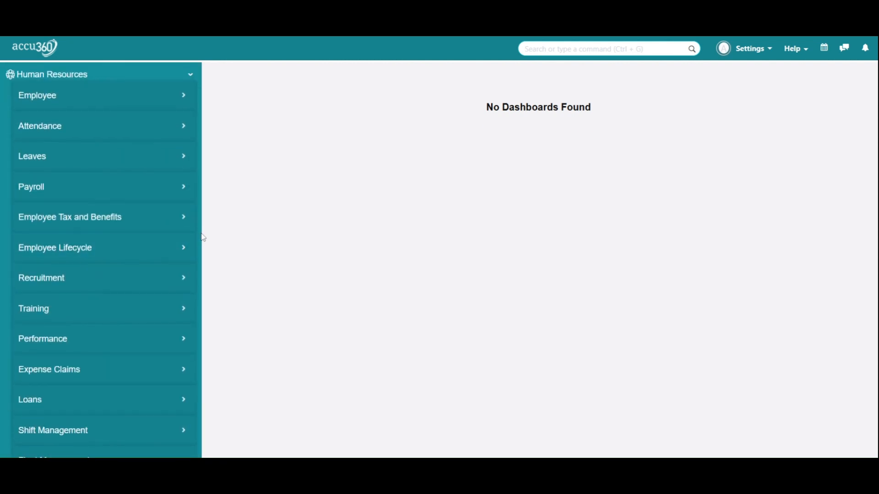
scroll(130, 242, up, 2)
click(120, 255)
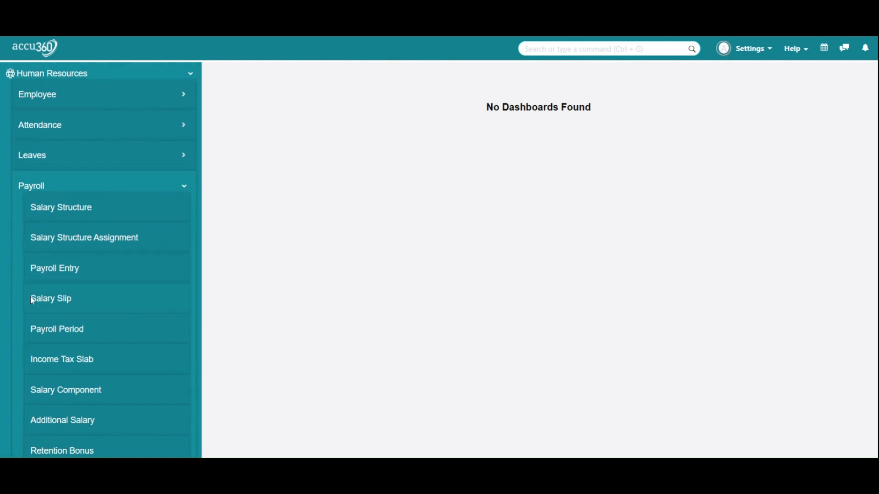
click(54, 270)
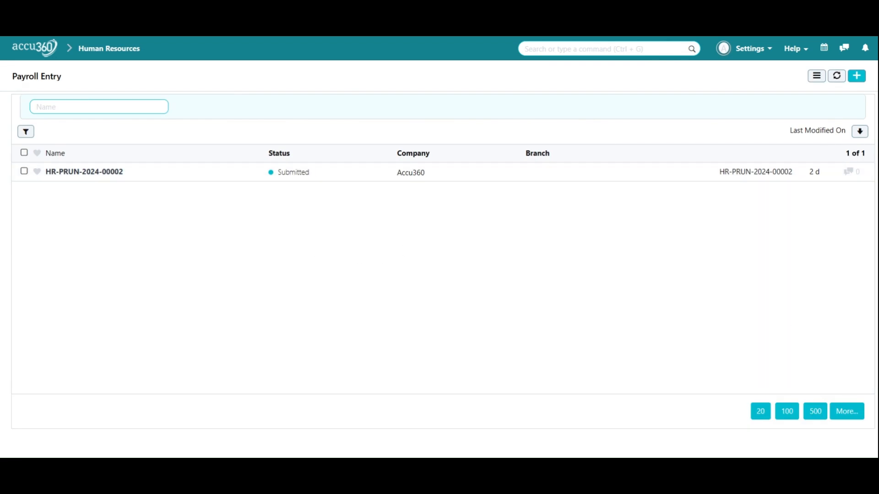
Start a new payroll entry with a Monthly payroll frequency and a start date of 01-02-2024
click(863, 86)
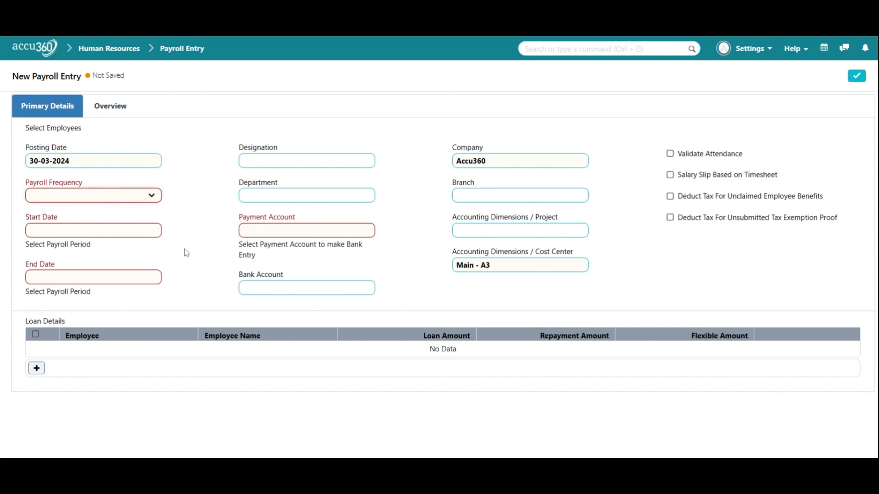
click(138, 221)
click(133, 230)
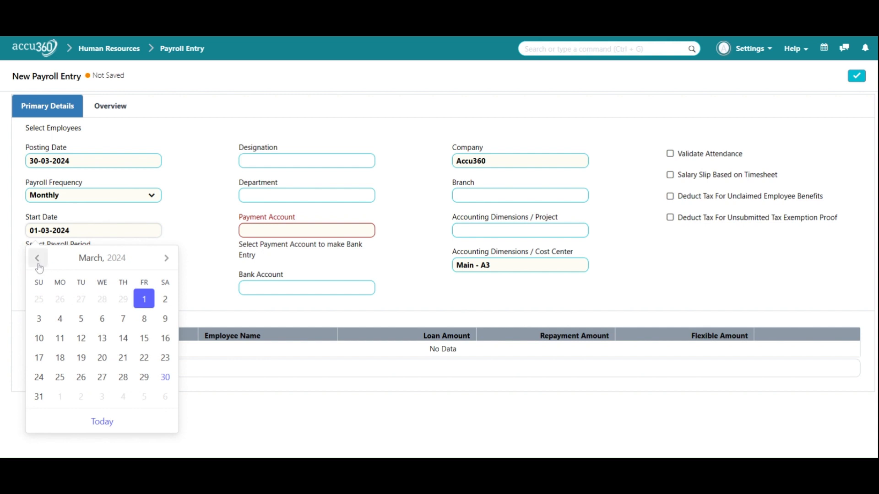
click(39, 264)
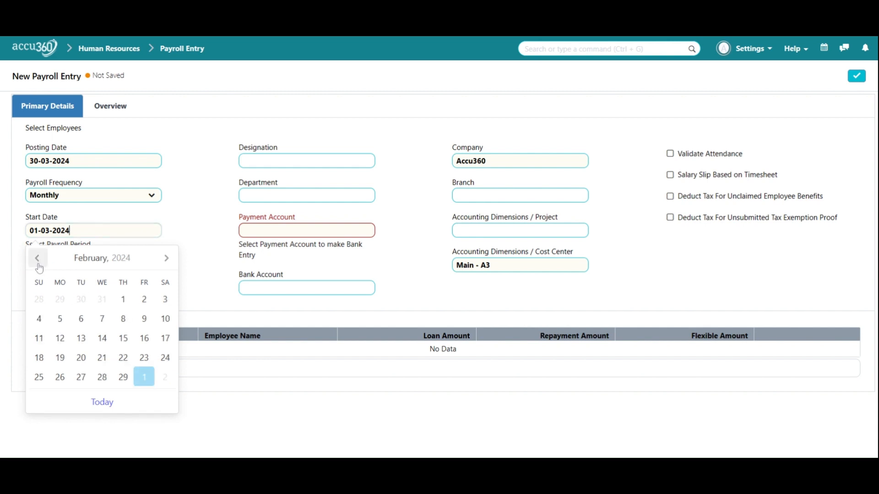
click(126, 303)
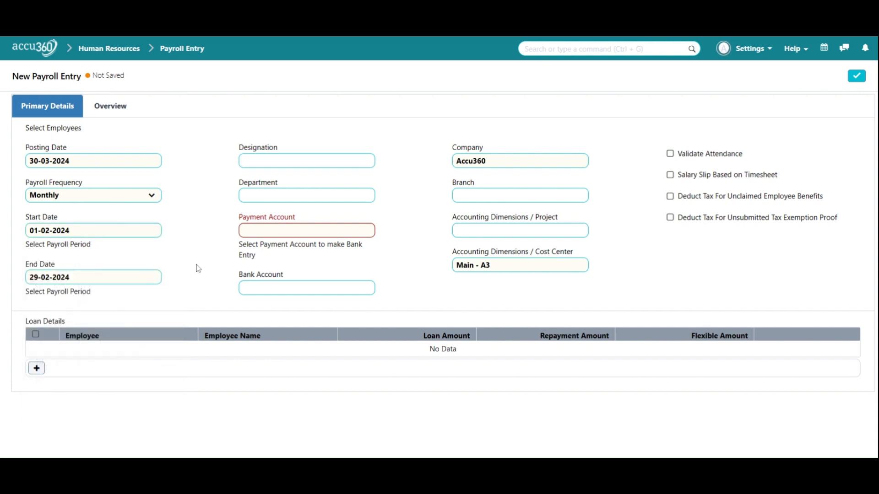
Look through the available designations and set the payroll entry's Designation to Manager
click(243, 161)
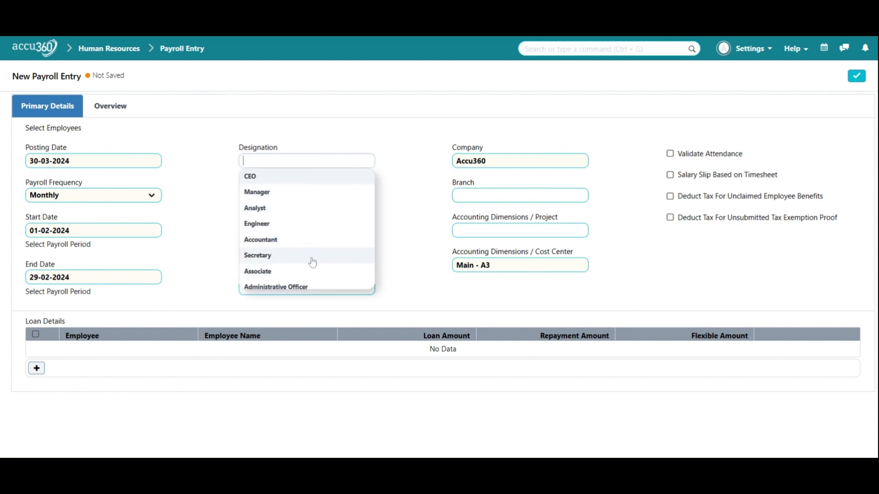
scroll(315, 260, down, 5)
scroll(315, 260, up, 5)
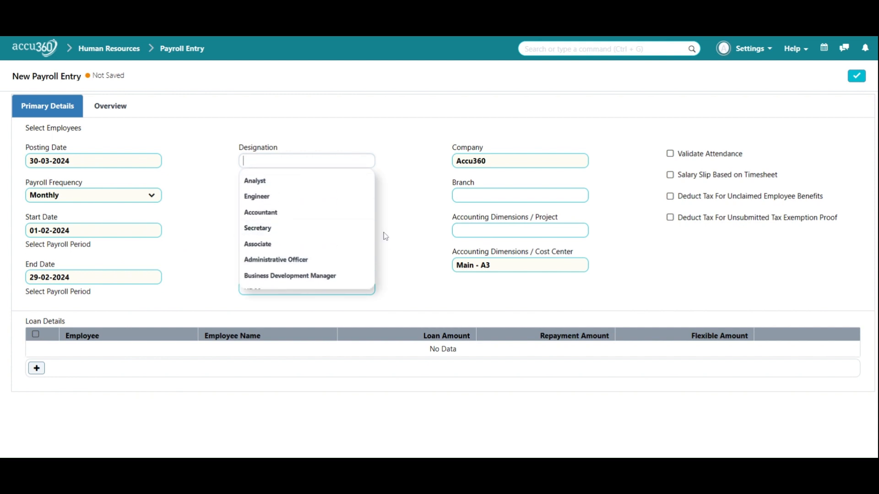
scroll(355, 224, down, 5)
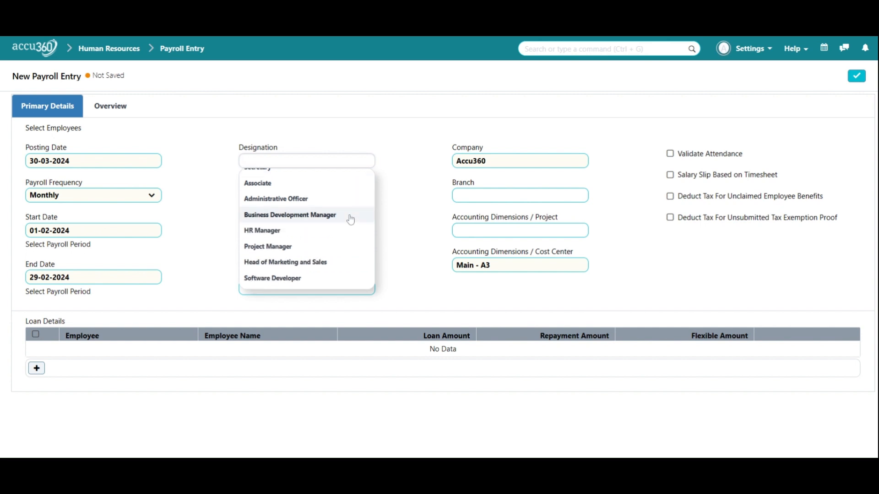
scroll(351, 220, up, 5)
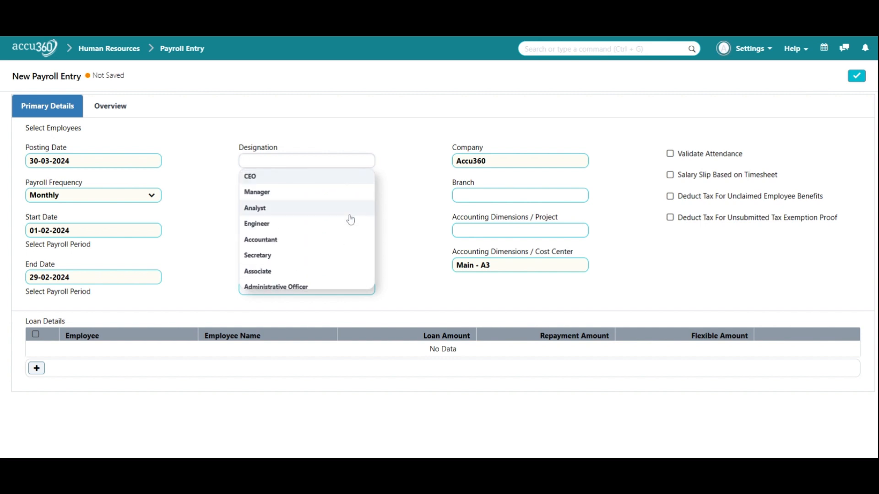
scroll(351, 224, down, 5)
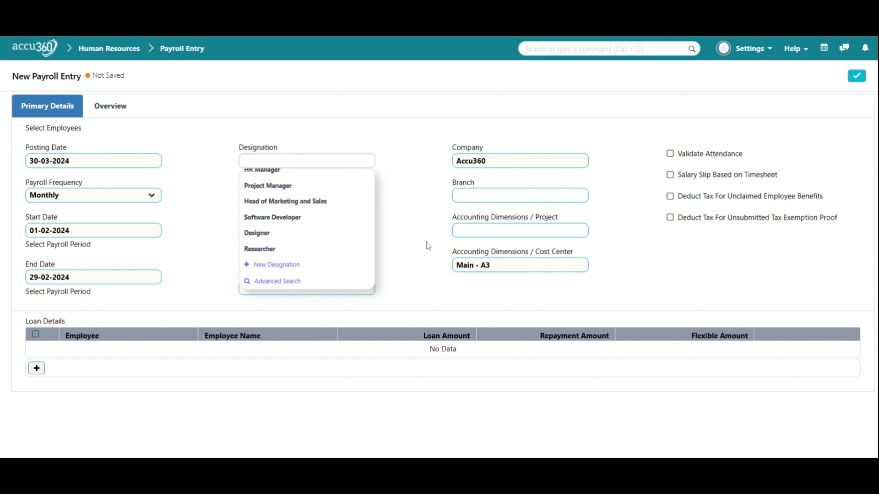
text(man)
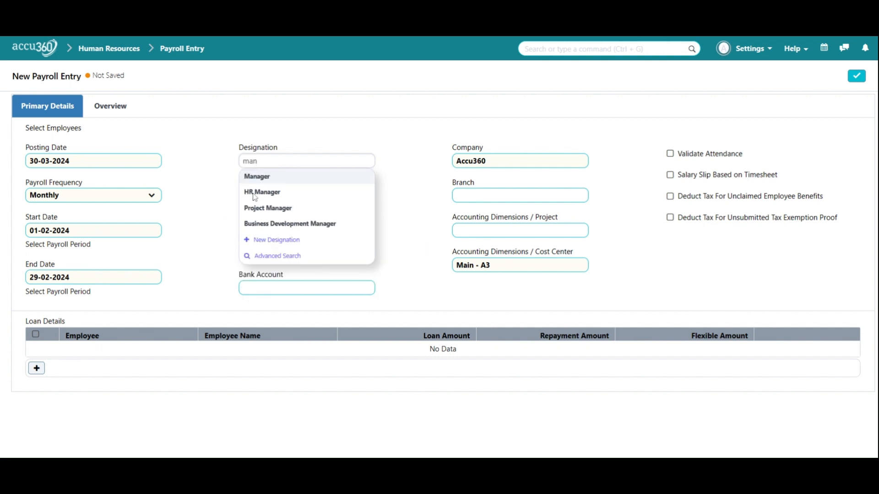
click(306, 182)
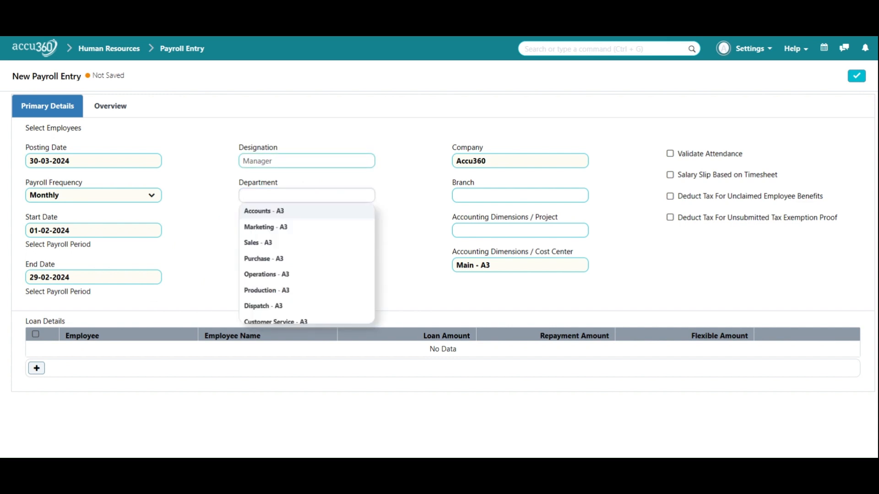
Set the Department to Human Resources - A3 and the Payment Account to Cash - A3
text(human)
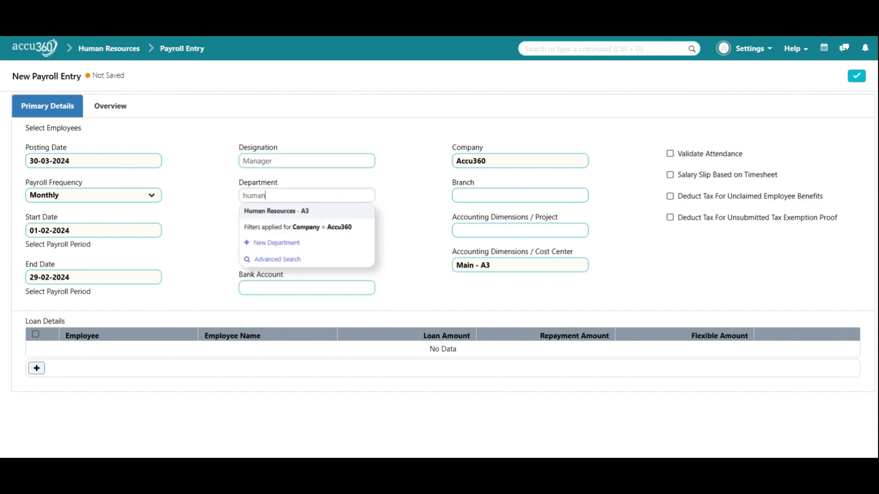
click(309, 215)
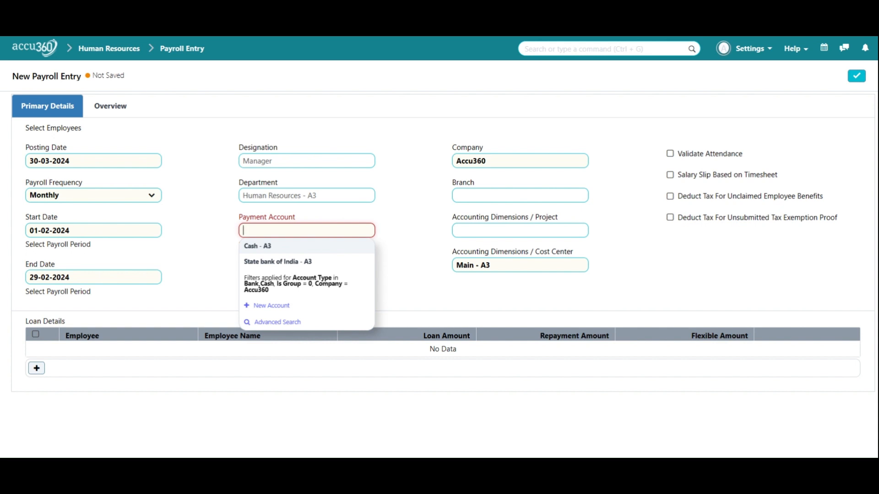
click(322, 246)
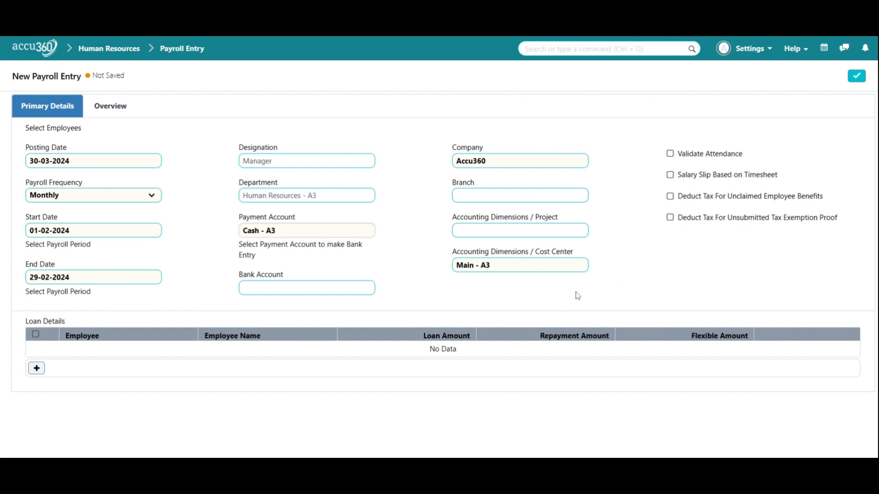
Save the payroll entry with Validate Attendance enabled and try to fetch the matching employees
click(695, 158)
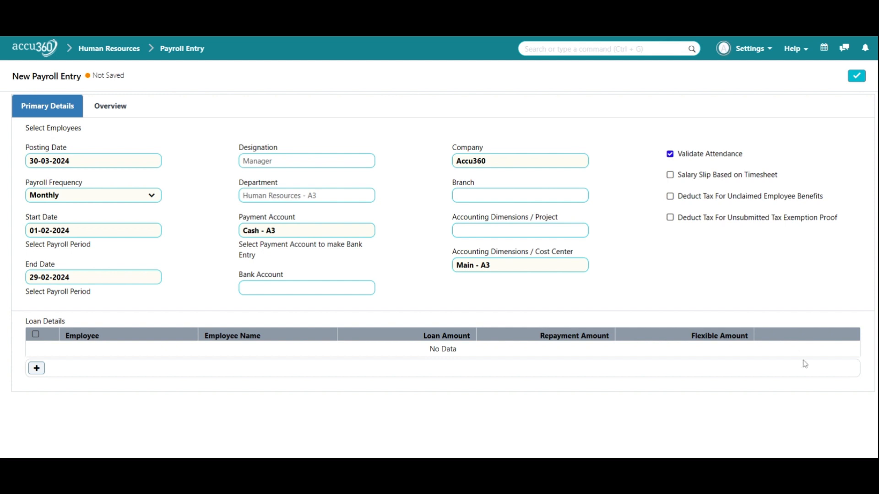
click(857, 76)
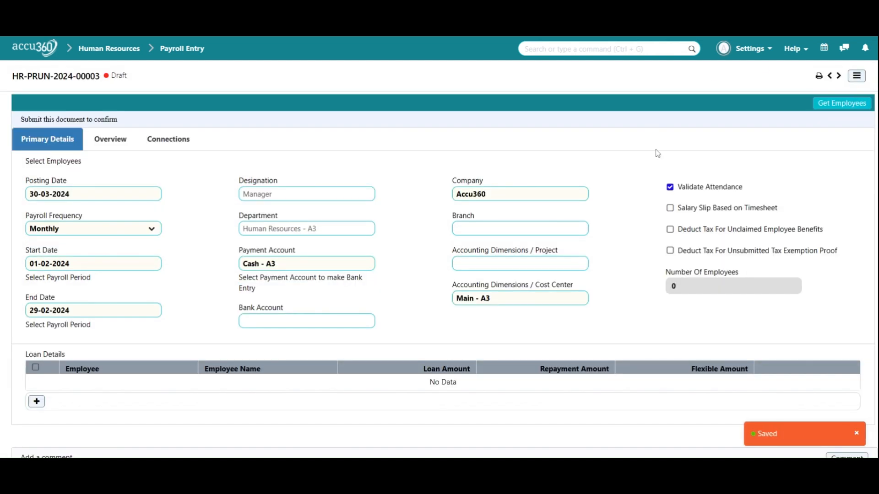
click(833, 106)
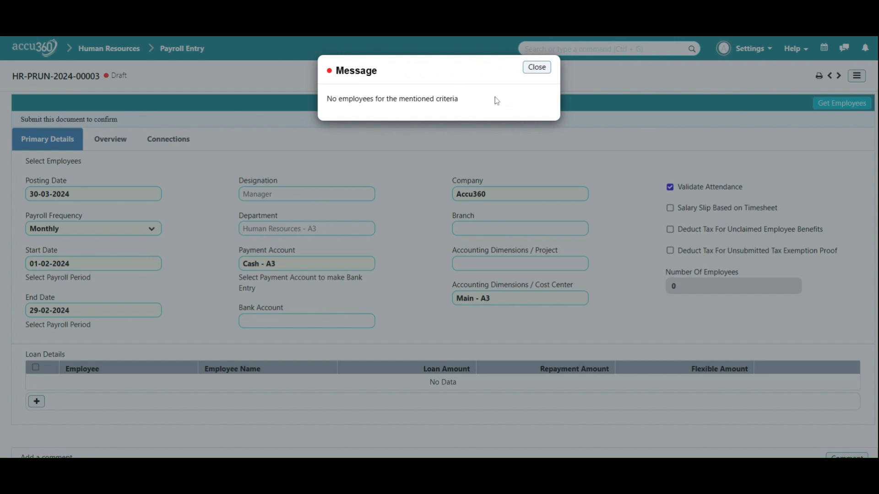
click(543, 70)
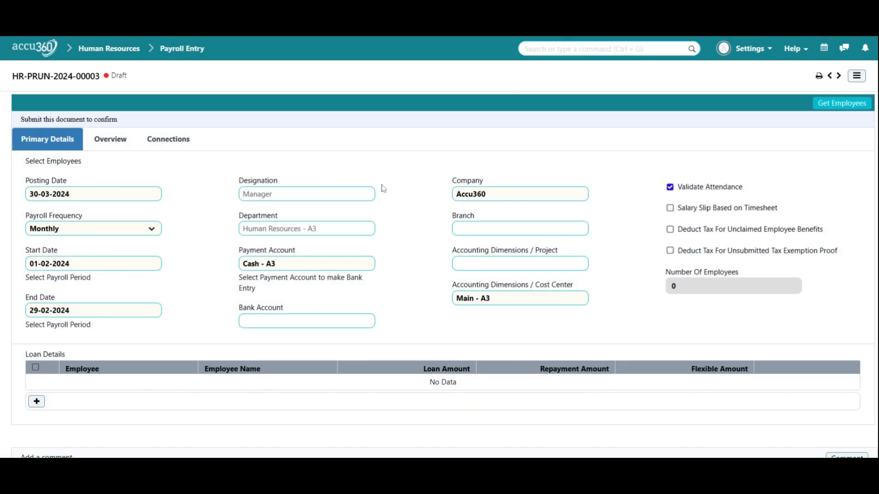
Clear the Designation filter from the payroll entry and try to fetch the employees again
click(272, 194)
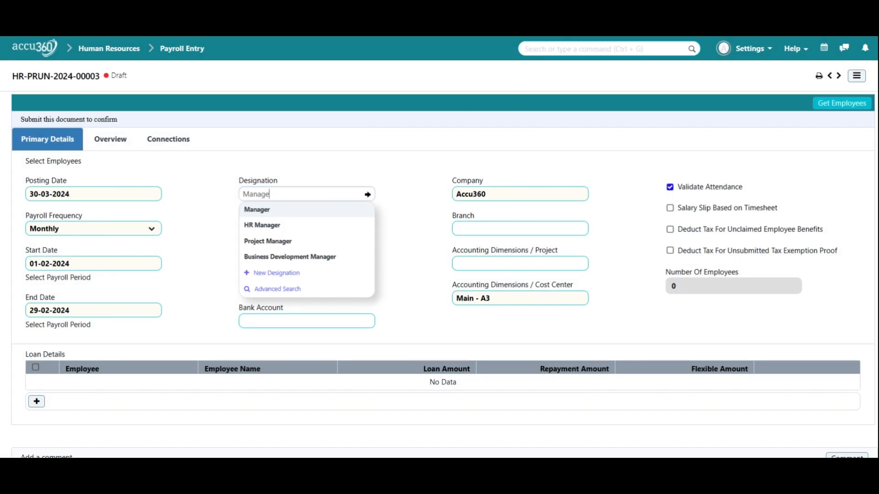
key(BackSpace)
key(BackSpace)
key(BackSpace)
key(BackSpace)
key(BackSpace)
key(BackSpace)
key(BackSpace)
click(364, 171)
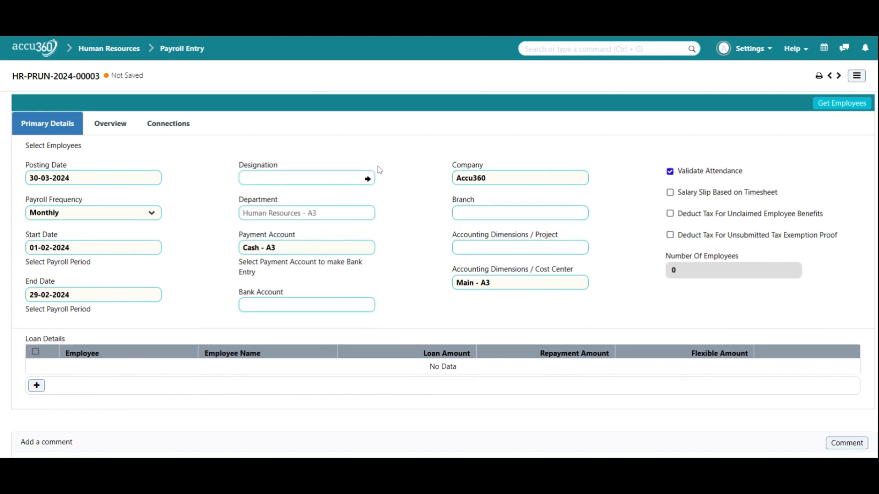
click(825, 102)
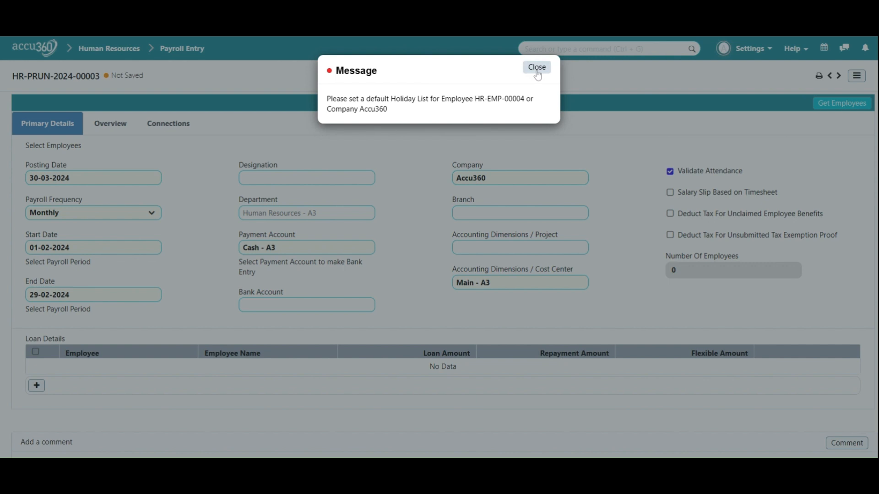
click(537, 68)
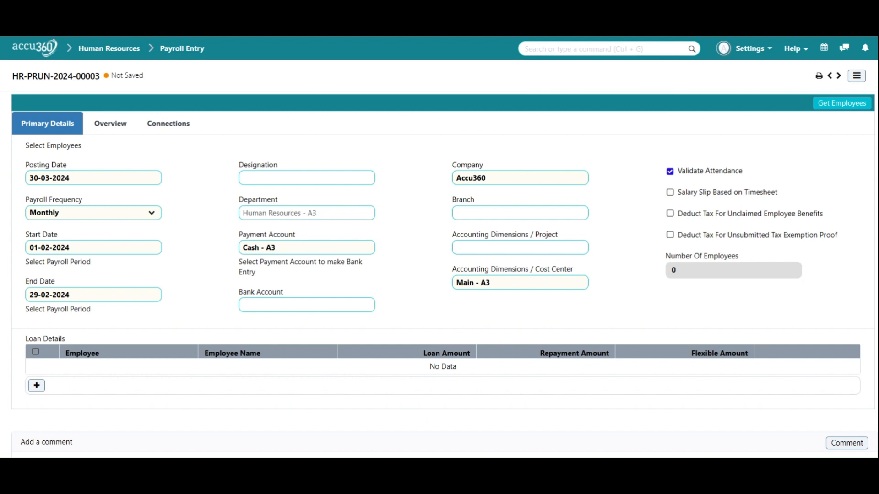
Clear the Department filter from the payroll entry
click(316, 213)
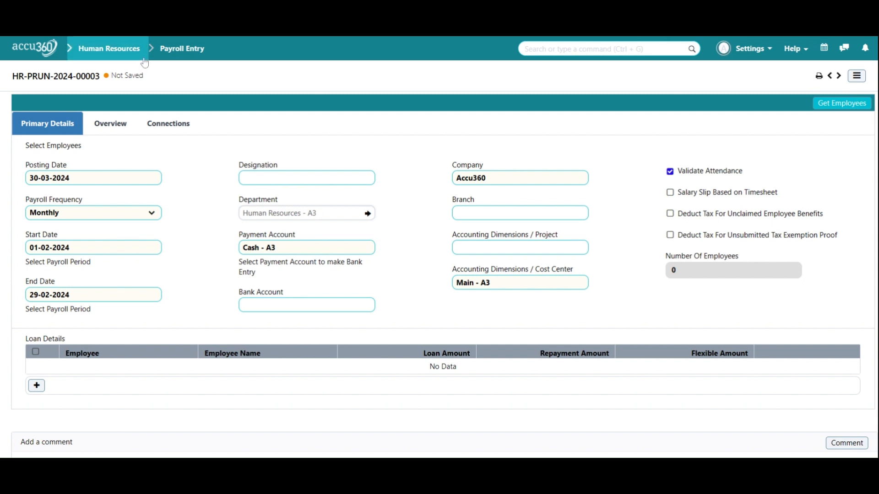
key(BackSpace)
key(BackSpace)
key(BackSpace)
key(BackSpace)
key(BackSpace)
key(BackSpace)
key(BackSpace)
key(BackSpace)
key(BackSpace)
key(BackSpace)
key(BackSpace)
key(BackSpace)
key(BackSpace)
key(BackSpace)
key(BackSpace)
key(BackSpace)
key(BackSpace)
key(BackSpace)
key(BackSpace)
key(BackSpace)
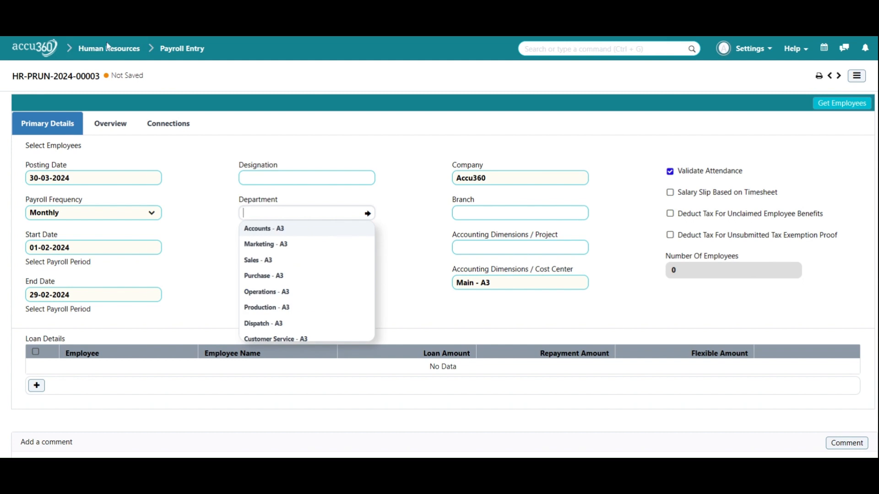
Find the Employee list through search and open the record of the Head of Marketing and Sales to check its department
click(38, 49)
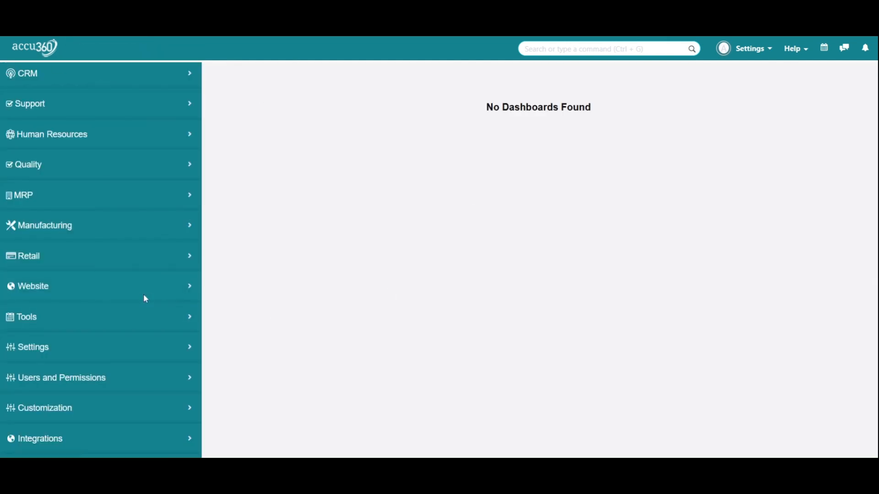
click(618, 49)
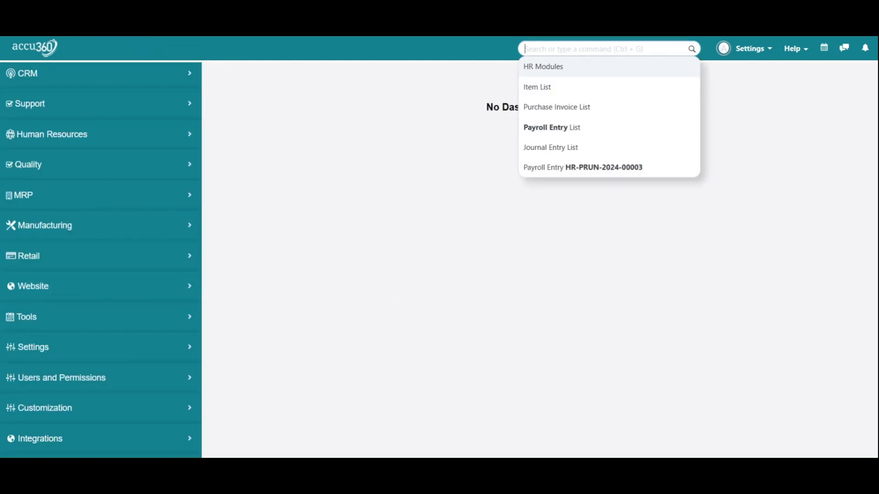
text(empl)
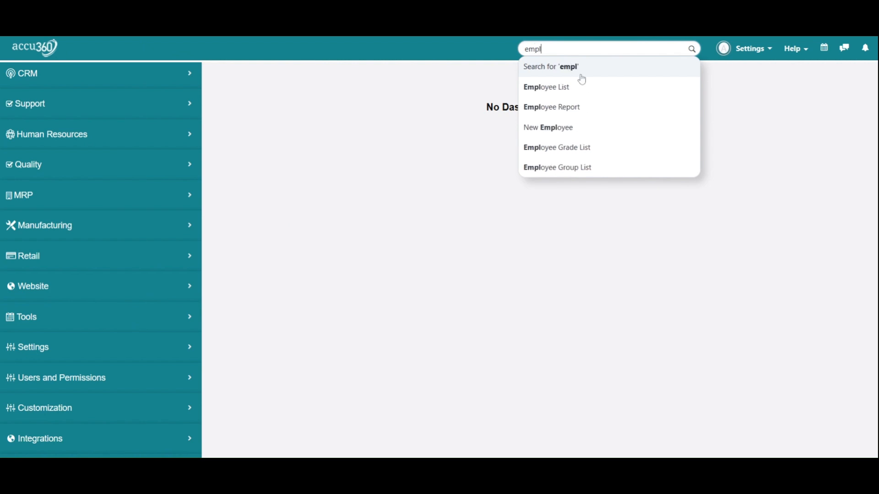
click(582, 88)
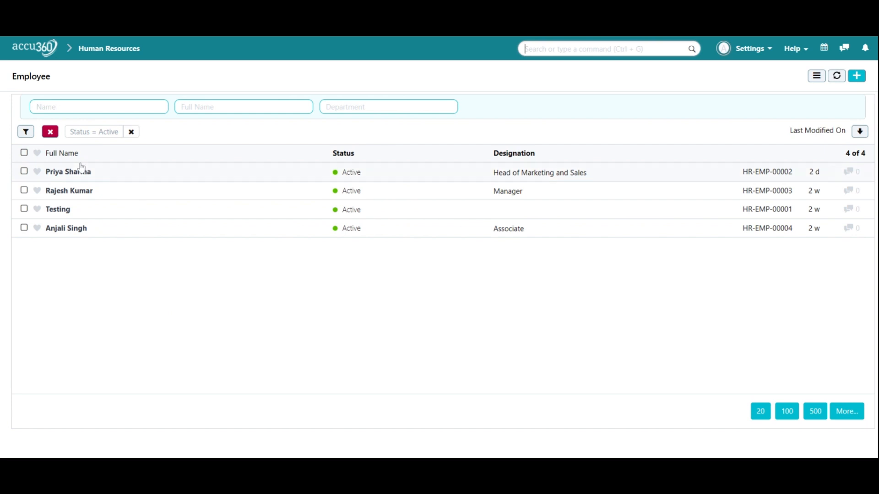
click(77, 176)
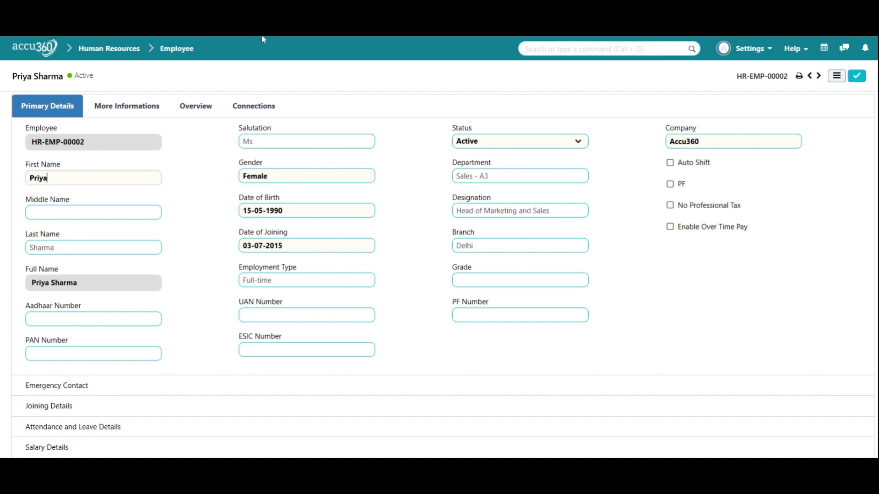
Leave the employee record and go back to the unsaved February 2024 payroll entry
click(53, 48)
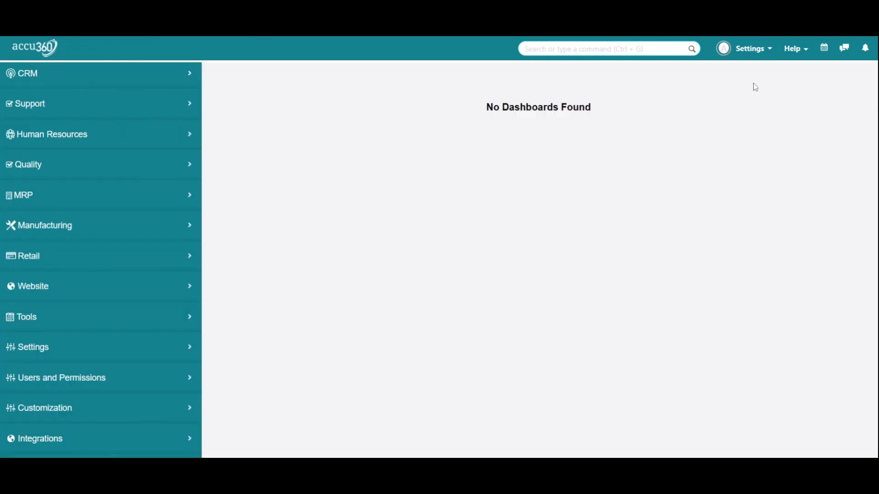
click(622, 49)
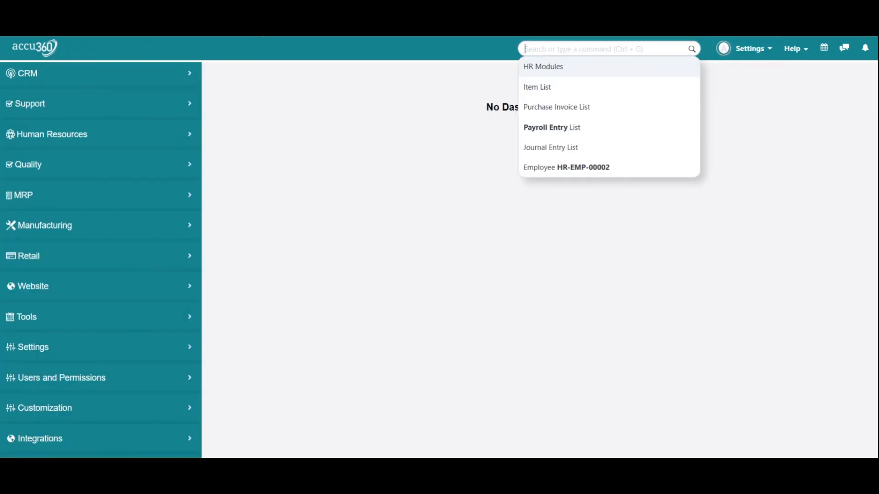
text(pay)
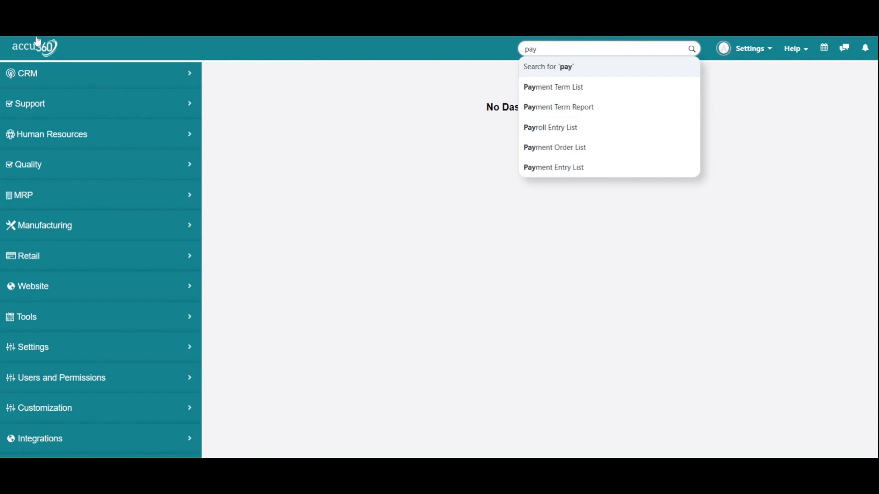
key(alt+Left)
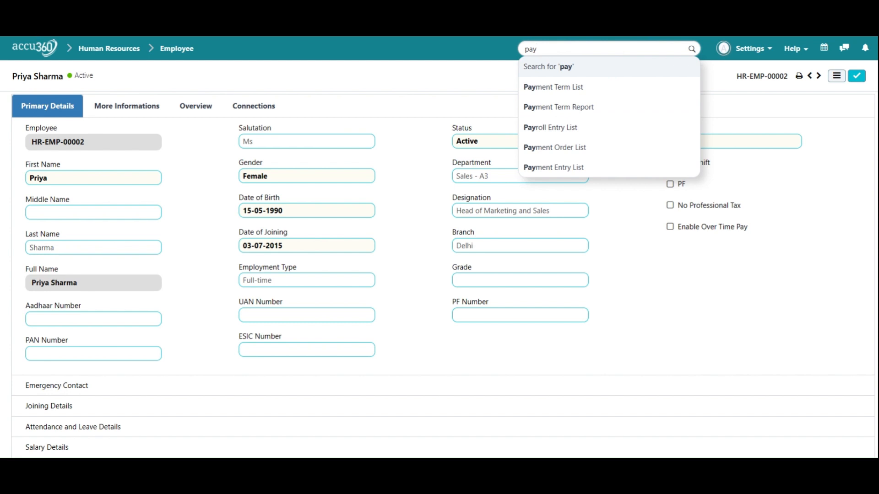
click(400, 343)
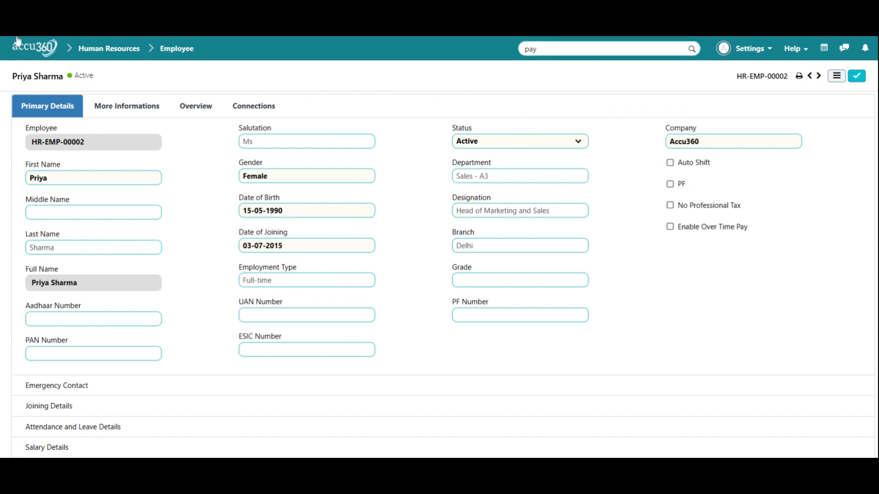
key(alt+Left)
key(alt+Left)
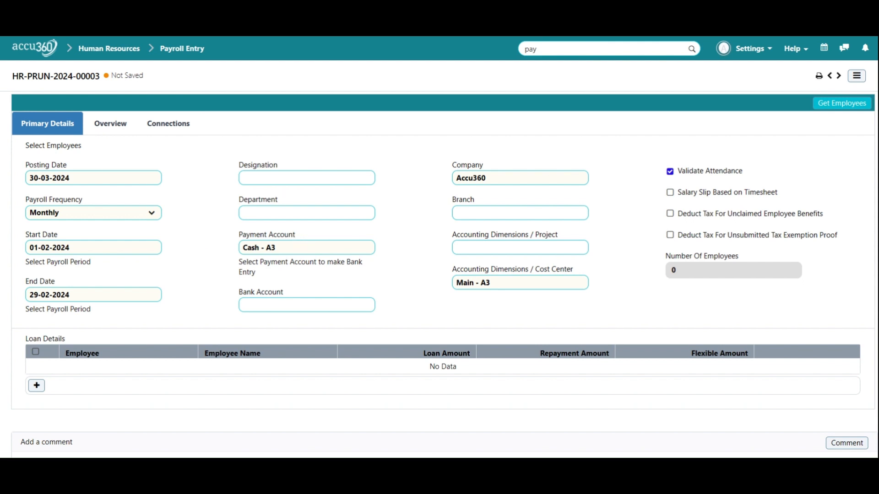
Set the payroll entry's Department to Sales - A3 and fetch the matching employees into Employee Details
click(279, 213)
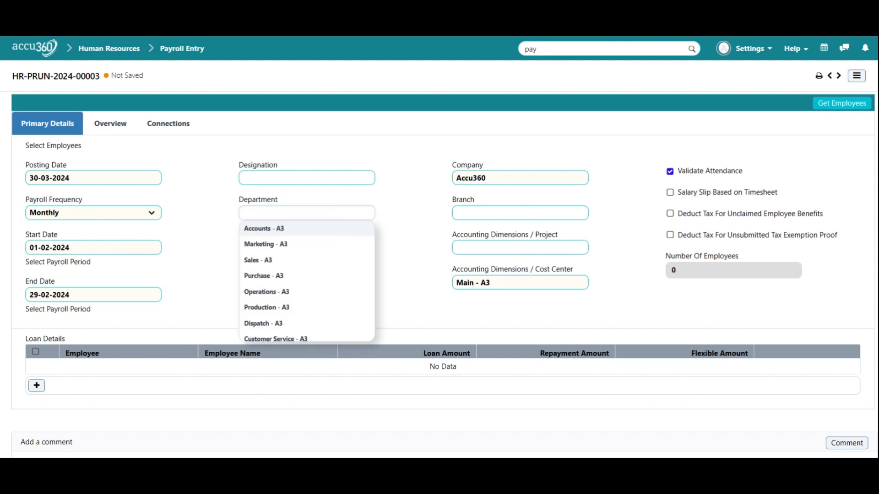
text(sale)
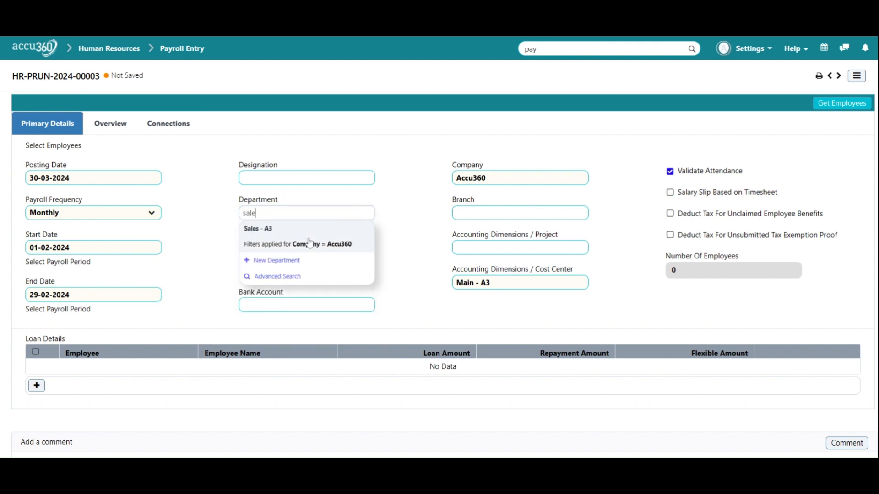
click(300, 229)
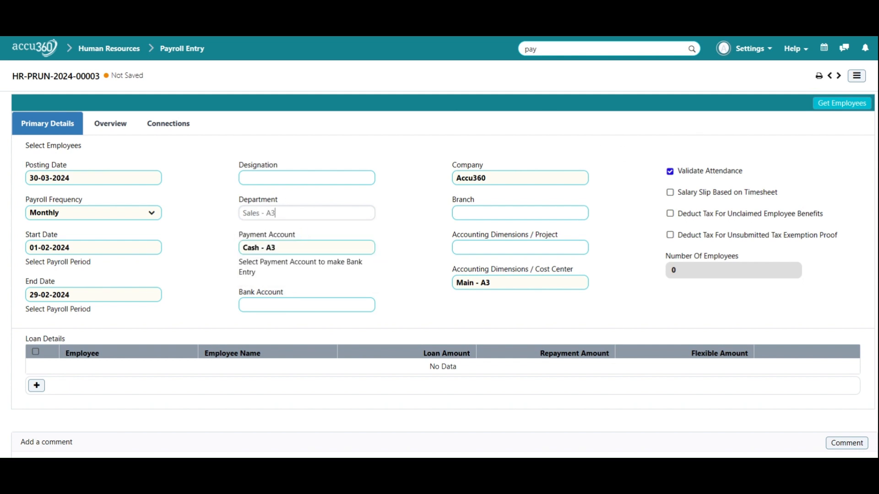
click(843, 103)
scroll(690, 195, down, 3)
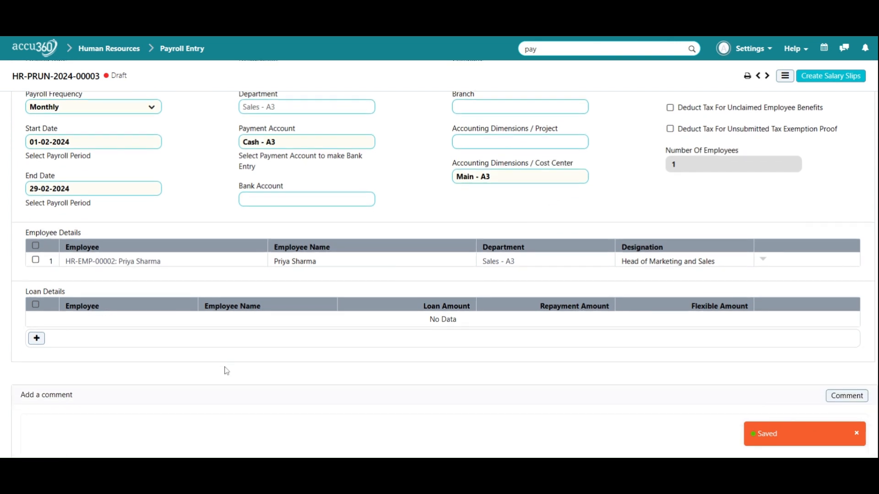
Submit the salary slips of the February 2024 payroll entry together with their accrual journal entry
scroll(356, 269, up, 3)
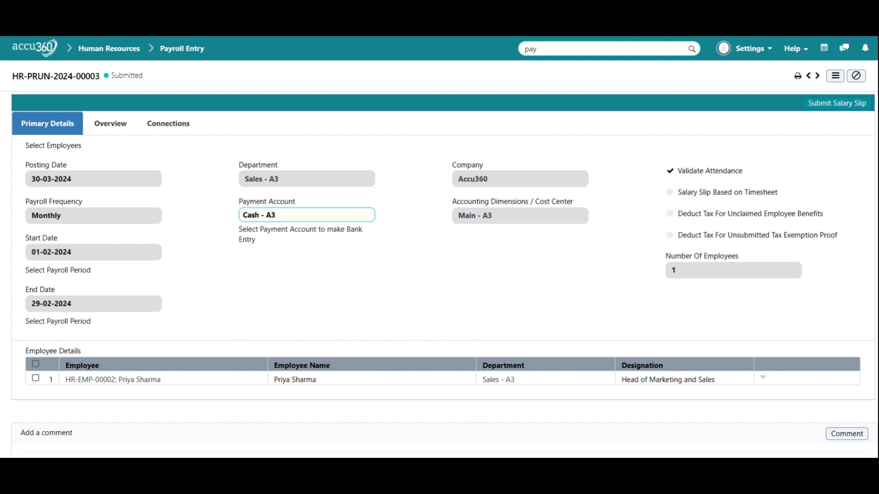
click(830, 106)
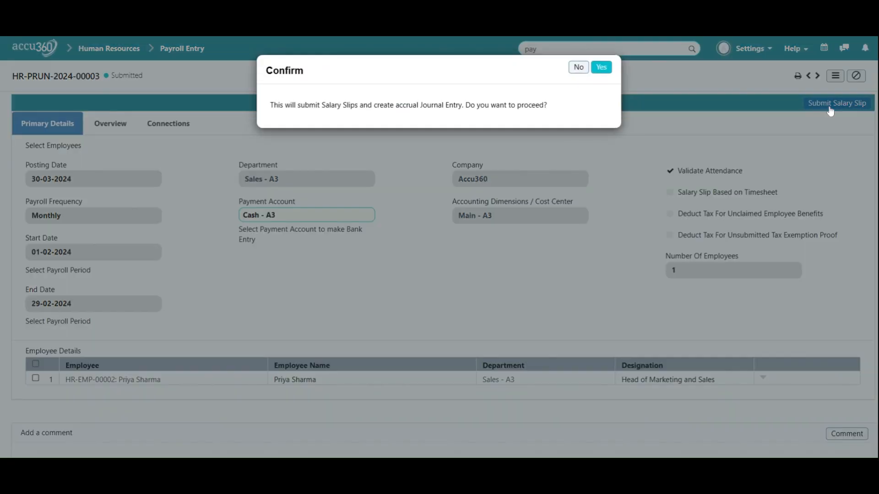
click(603, 68)
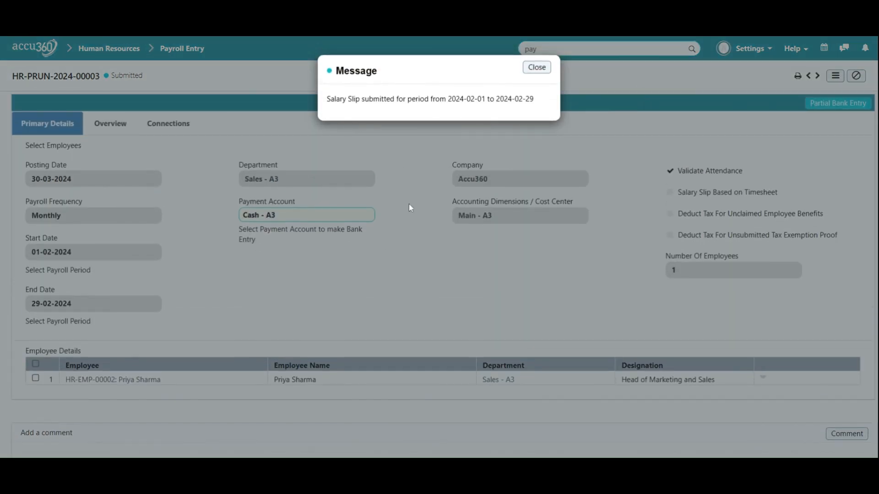
click(535, 69)
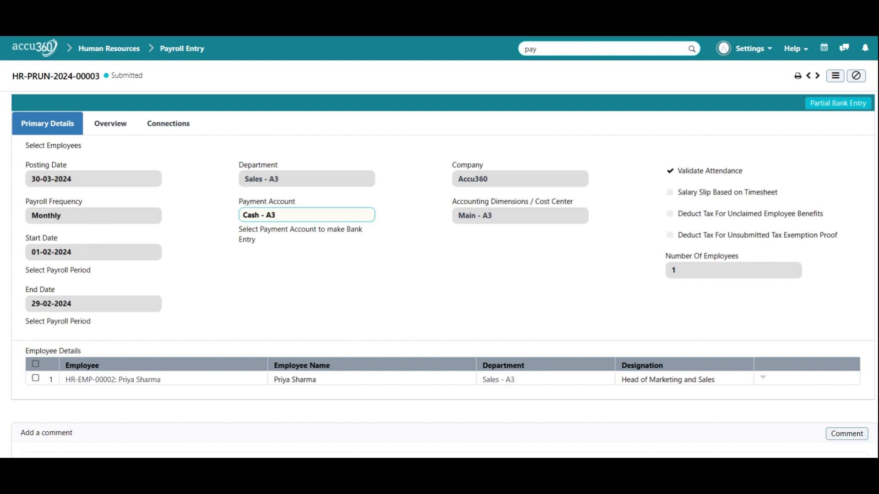
Open the Salary Slip list from Human Resources, reload it and remove its Payroll Entry filter
click(130, 48)
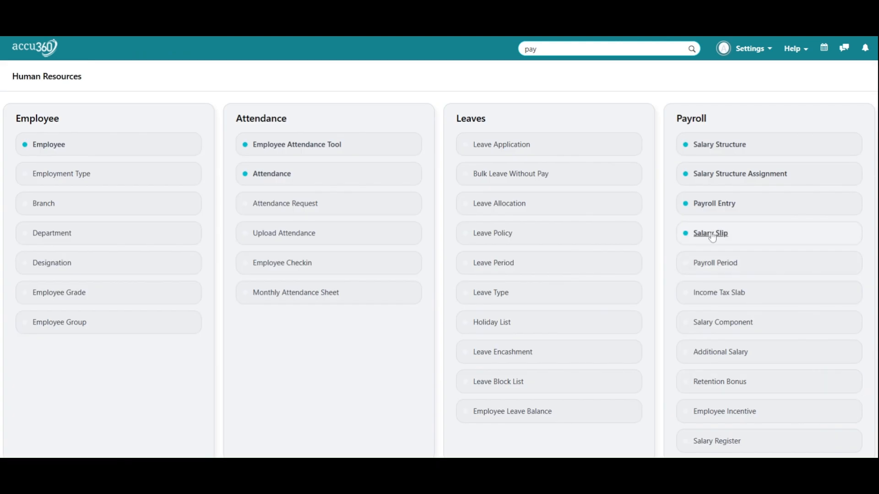
click(711, 233)
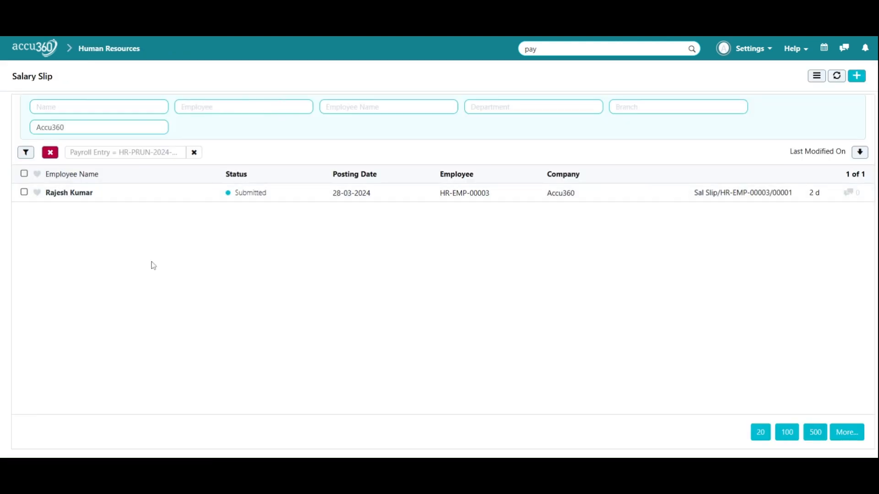
click(761, 49)
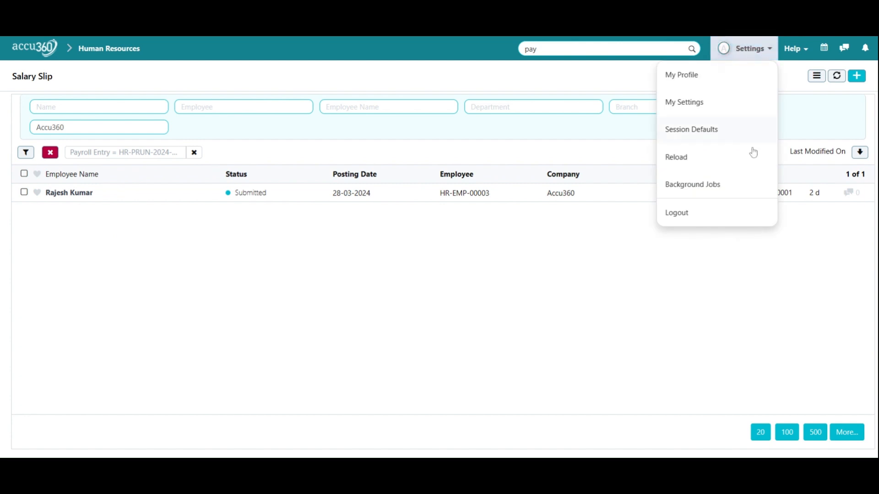
click(735, 167)
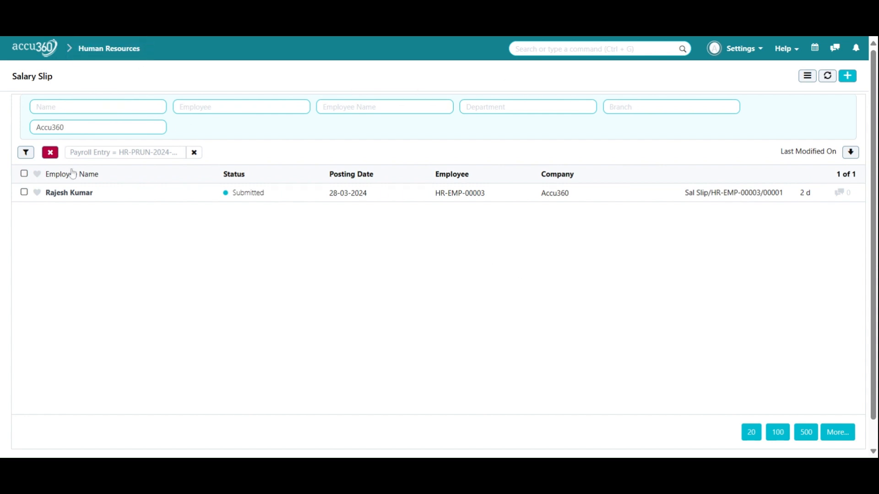
click(194, 154)
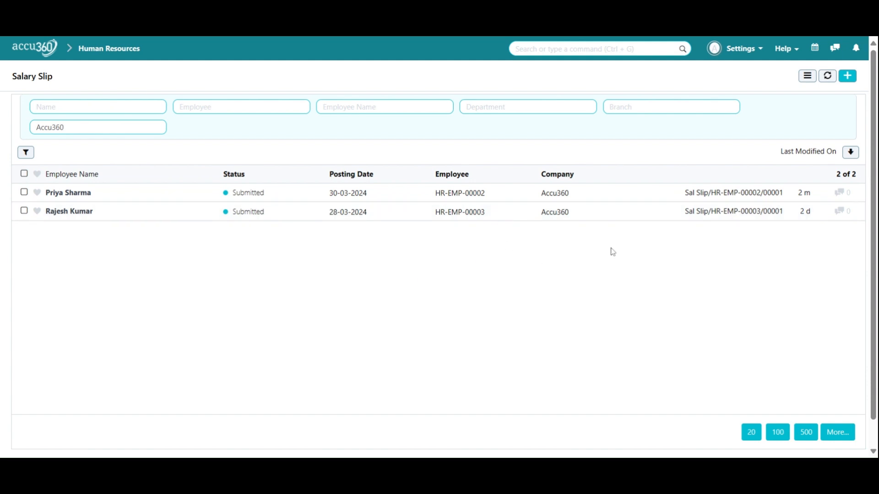
Open the salary slip posted on 30-03-2024 and examine its employee details, earnings, deductions and net pay
click(69, 200)
scroll(642, 194, down, 9)
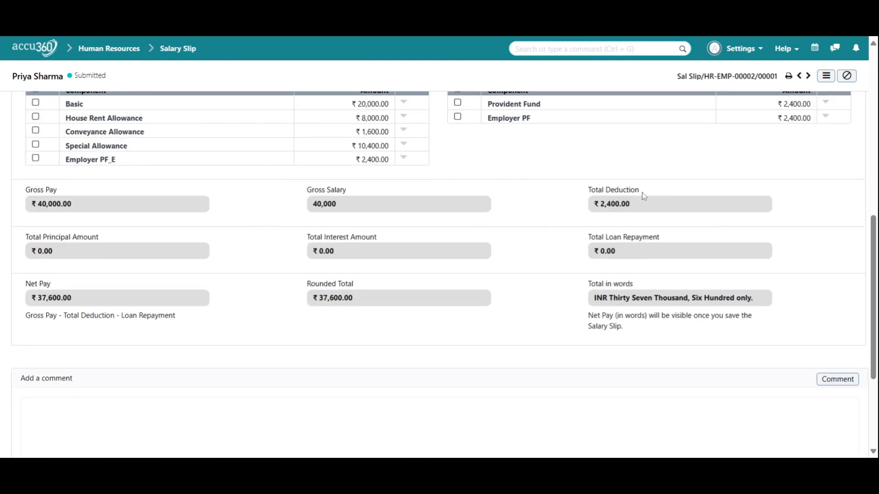
scroll(451, 179, up, 1)
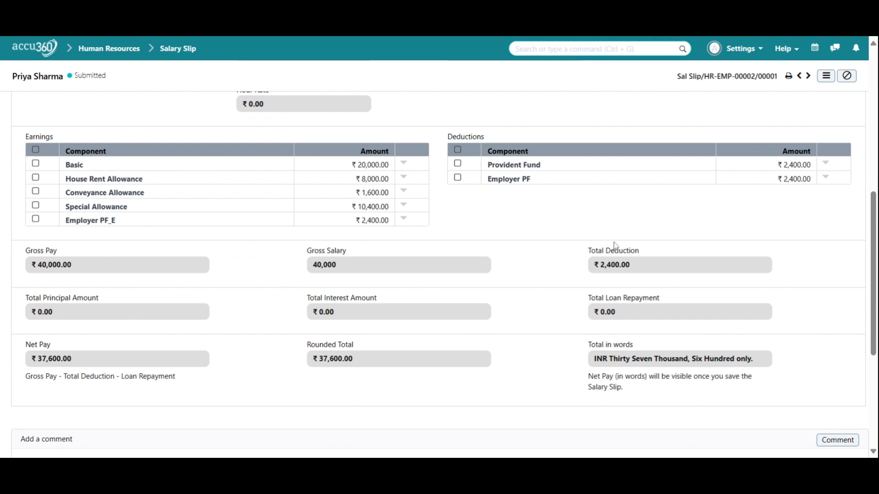
scroll(614, 247, up, 2)
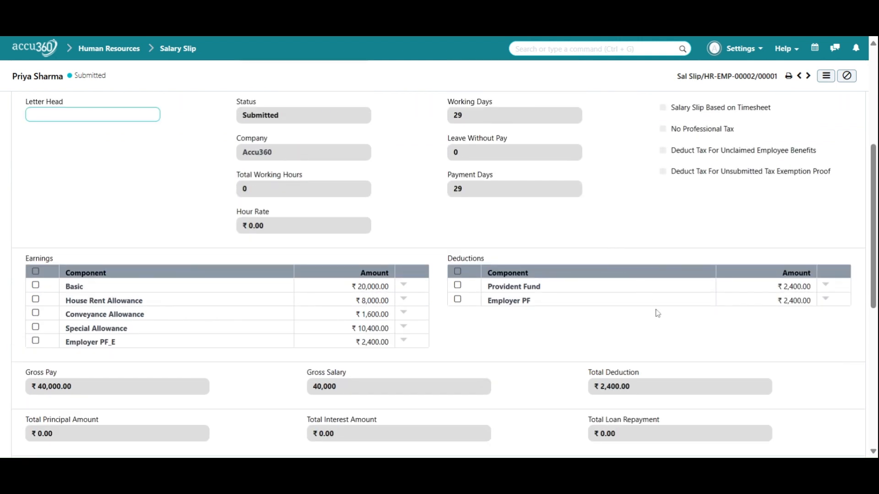
scroll(660, 315, down, 2)
scroll(663, 320, up, 1)
scroll(663, 319, down, 3)
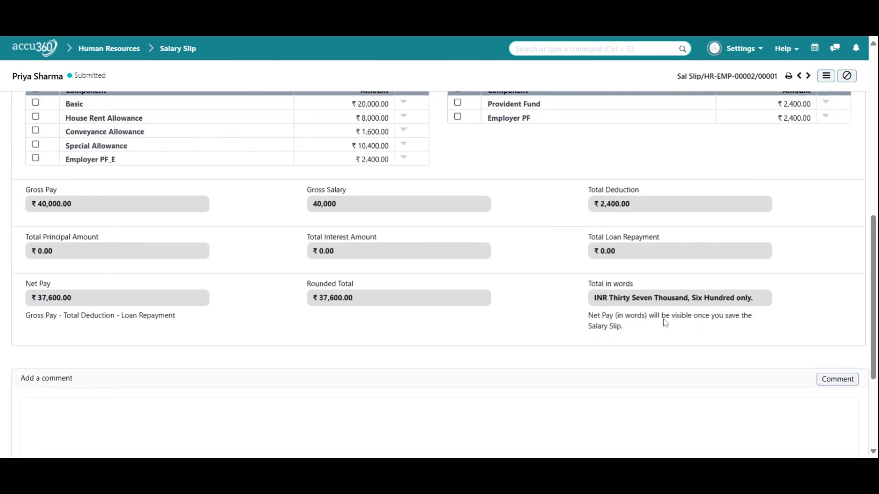
scroll(663, 320, up, 1)
scroll(661, 312, up, 1)
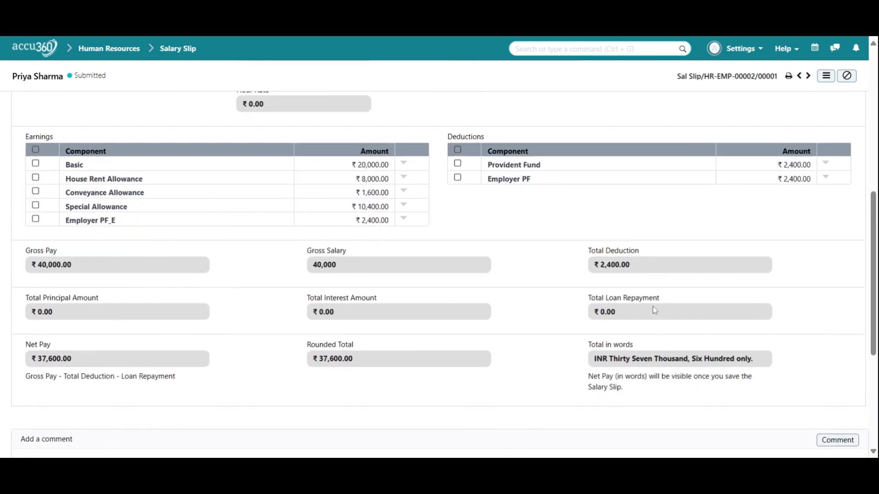
scroll(654, 310, down, 1)
scroll(653, 307, up, 6)
scroll(650, 311, down, 5)
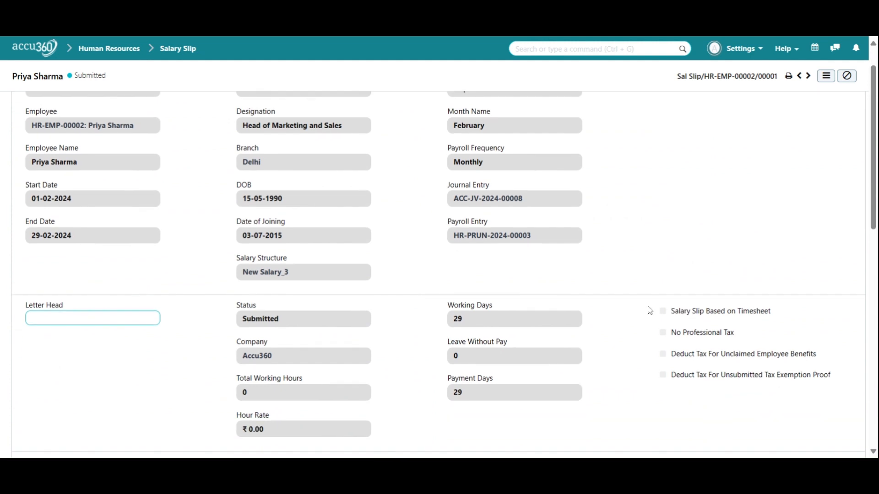
scroll(648, 308, down, 3)
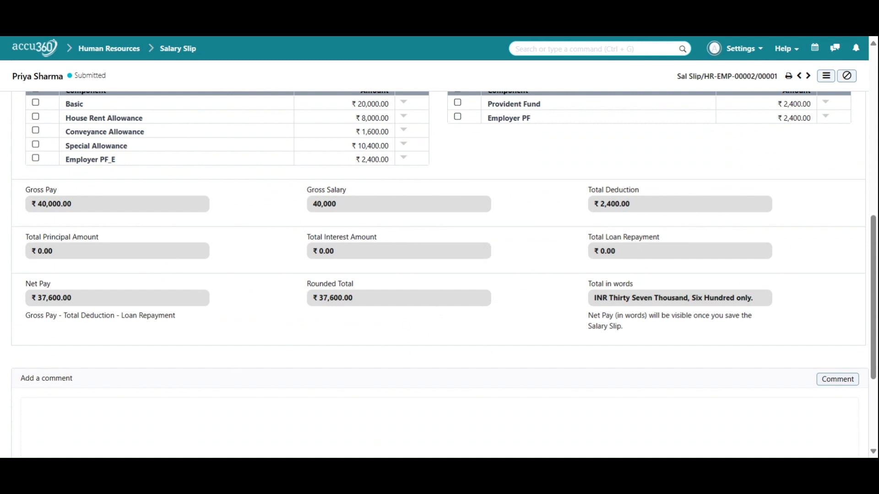
scroll(720, 353, down, 4)
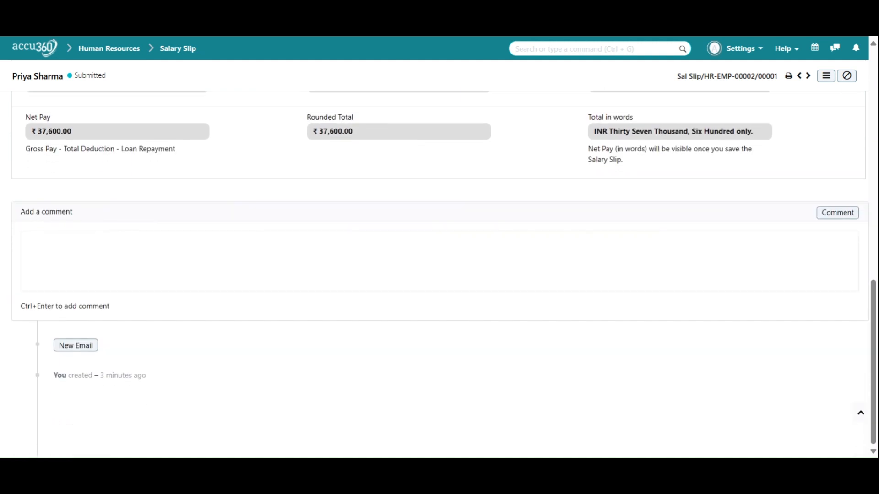
scroll(733, 355, up, 2)
scroll(732, 353, up, 10)
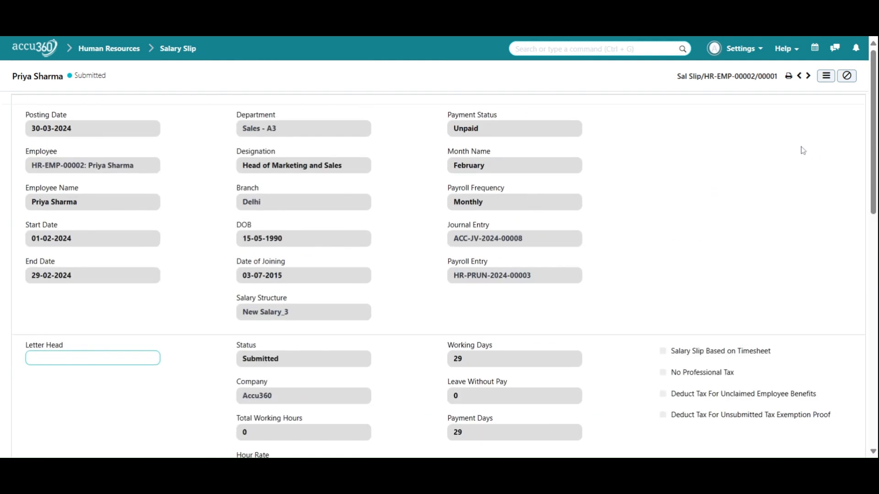
Leave the salary slip and open payroll entry HR-PRUN-2024-00003 from the Human Resources payroll section
click(183, 49)
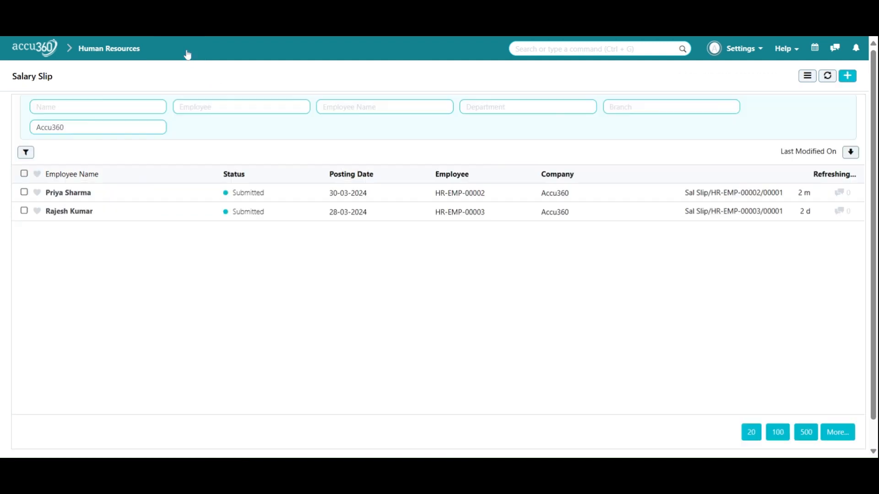
click(129, 58)
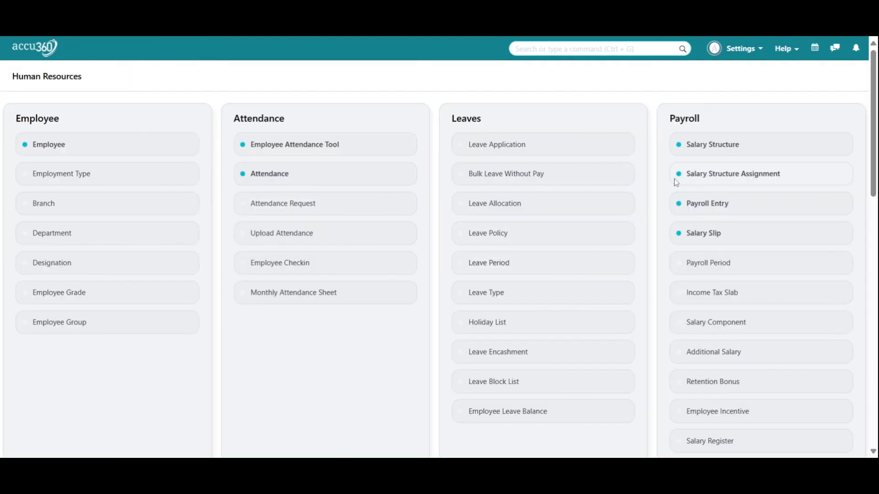
click(713, 212)
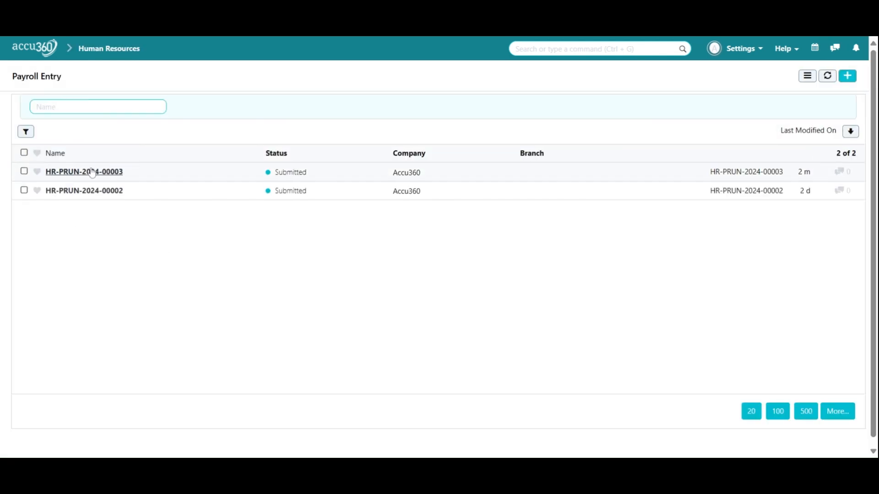
click(87, 172)
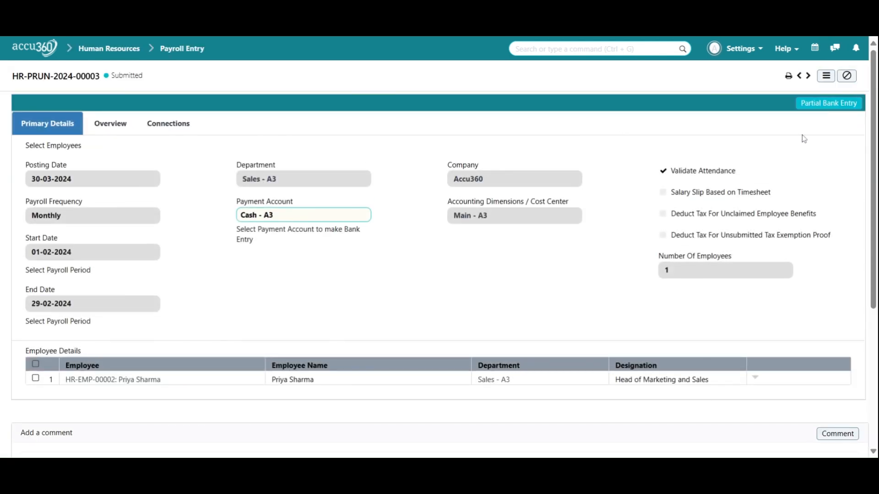
Create a partial bank entry from payroll entry HR-PRUN-2024-00003, then save and submit it
click(830, 104)
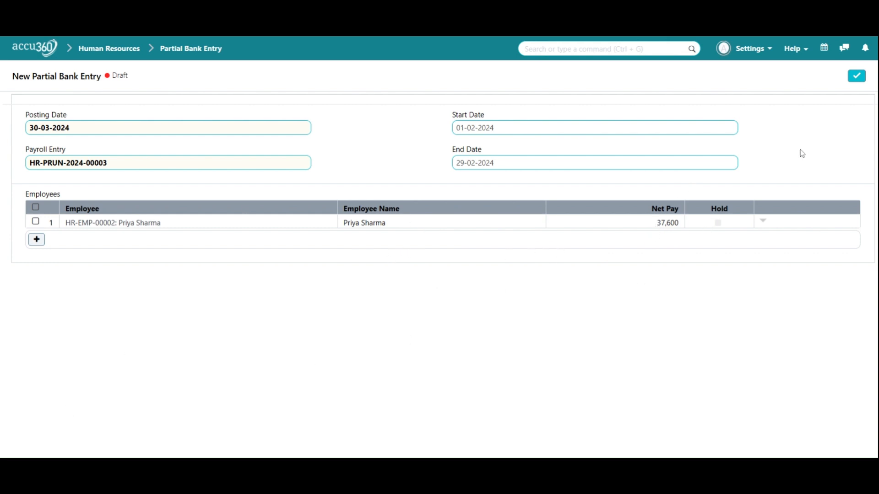
click(856, 82)
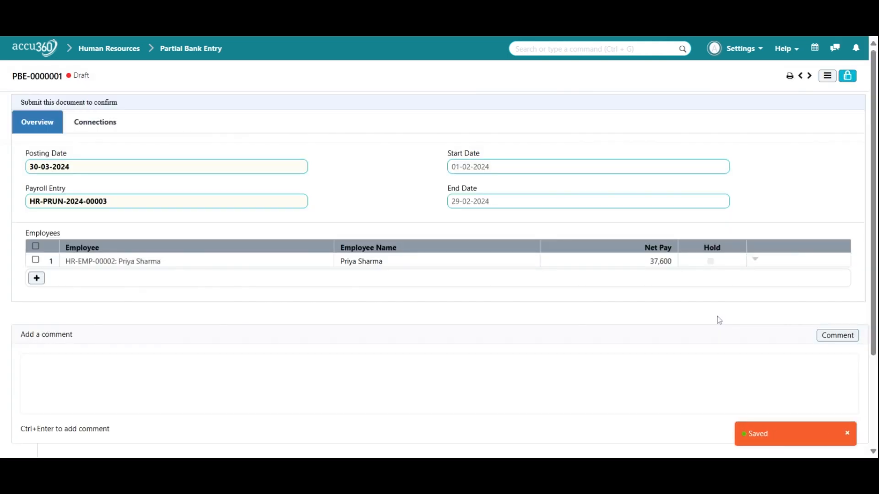
click(848, 77)
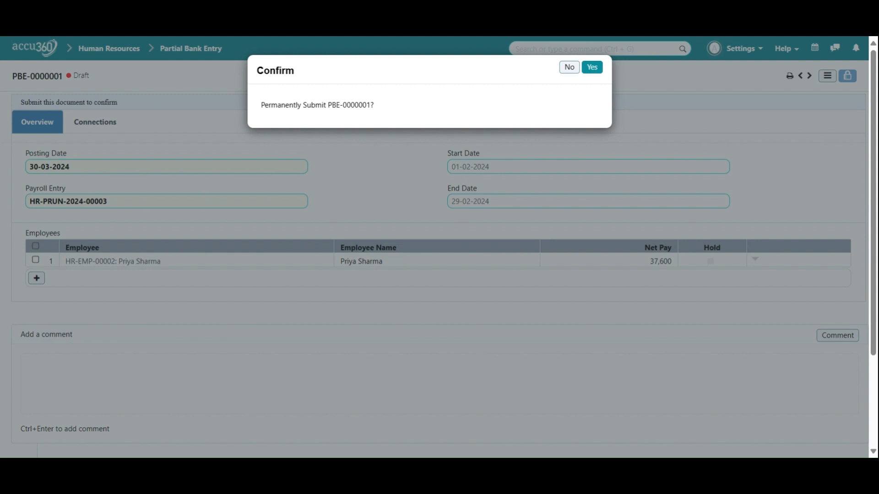
click(593, 68)
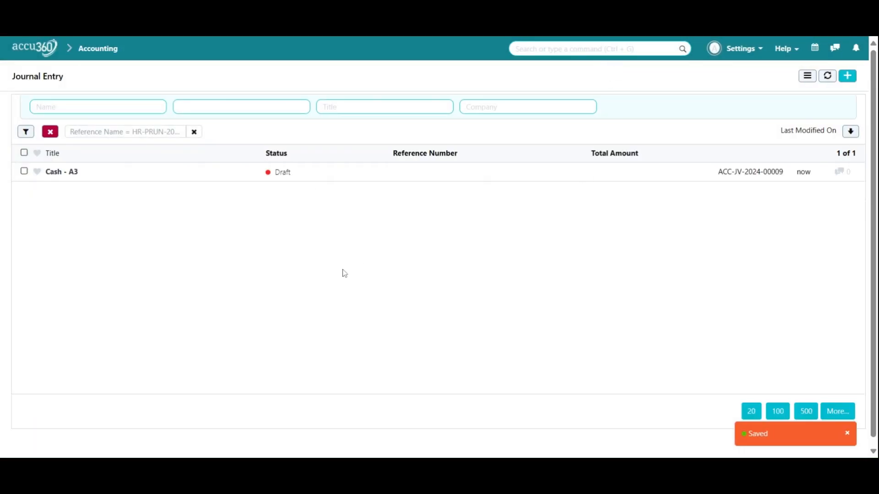
Open the draft Cash - A3 journal entry linked to the payroll entry and try to submit it
click(69, 182)
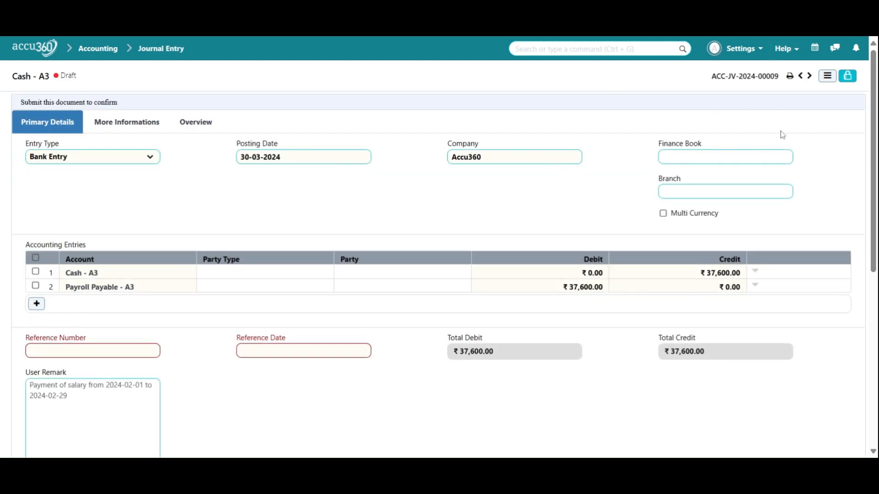
click(846, 77)
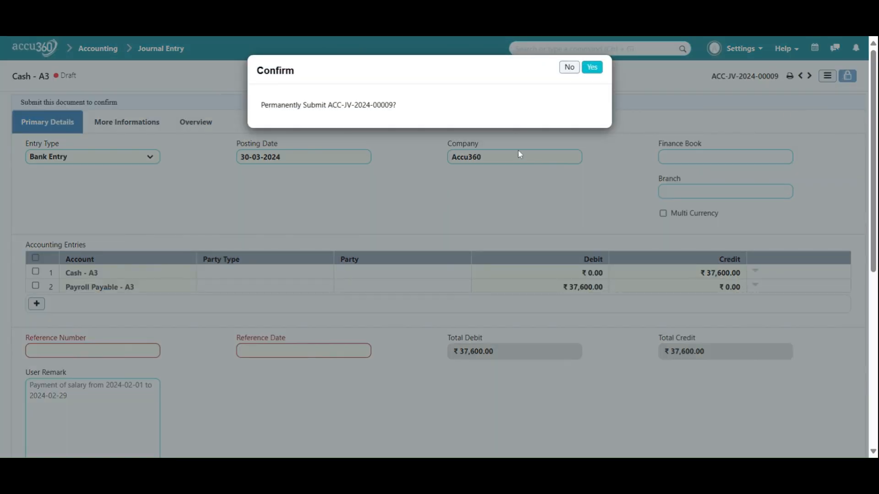
click(570, 67)
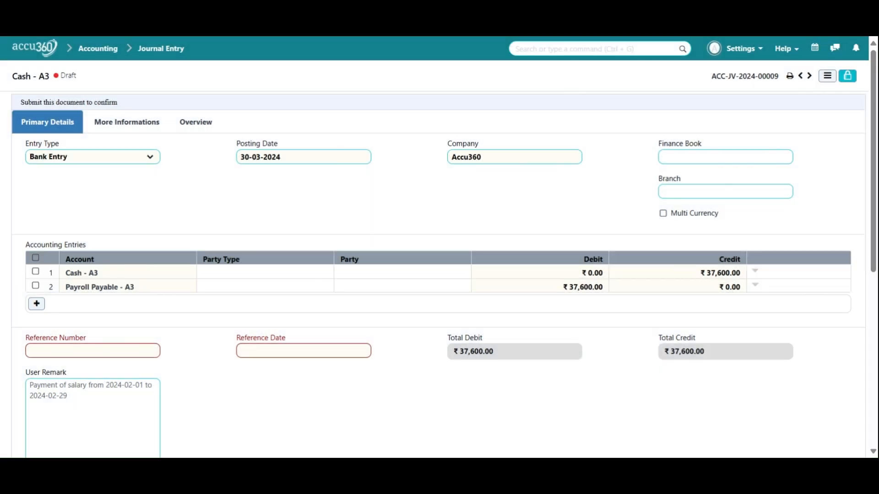
Fill in the Cash - A3 journal entry with reference number 1234 and reference date 01-03-2024
click(92, 351)
click(266, 349)
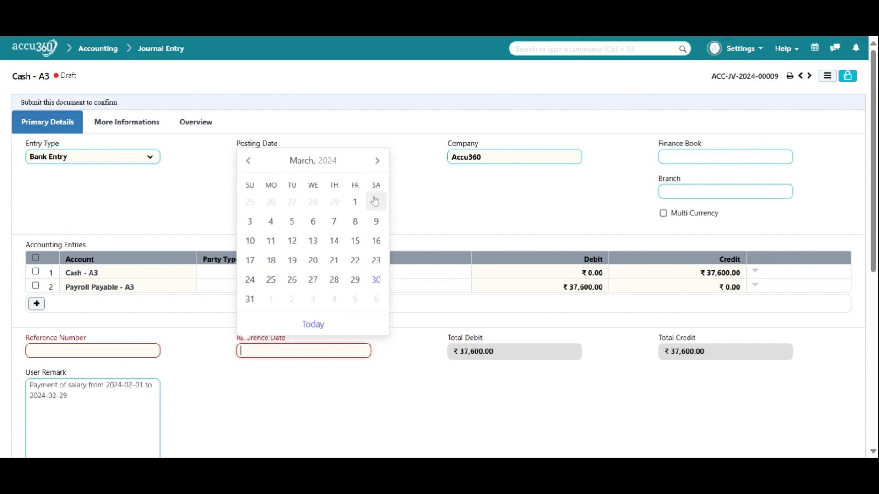
click(355, 202)
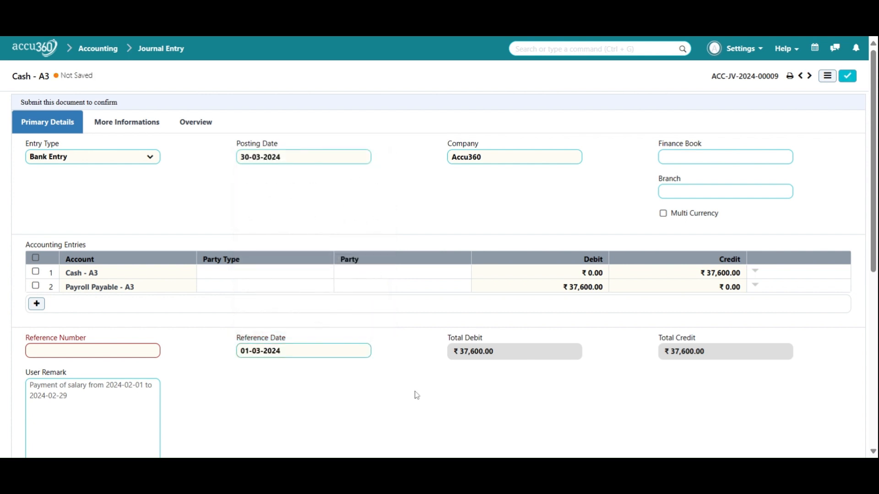
click(114, 350)
text(1234)
scroll(300, 401, down, 4)
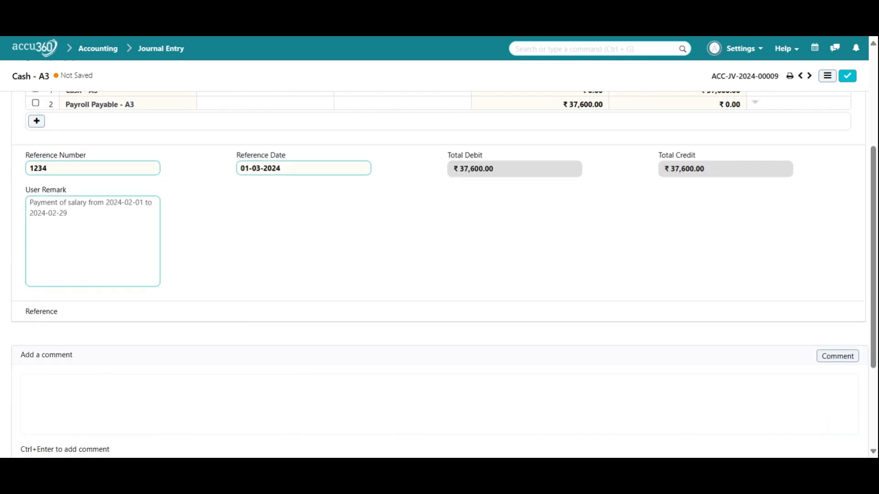
scroll(440, 274, up, 4)
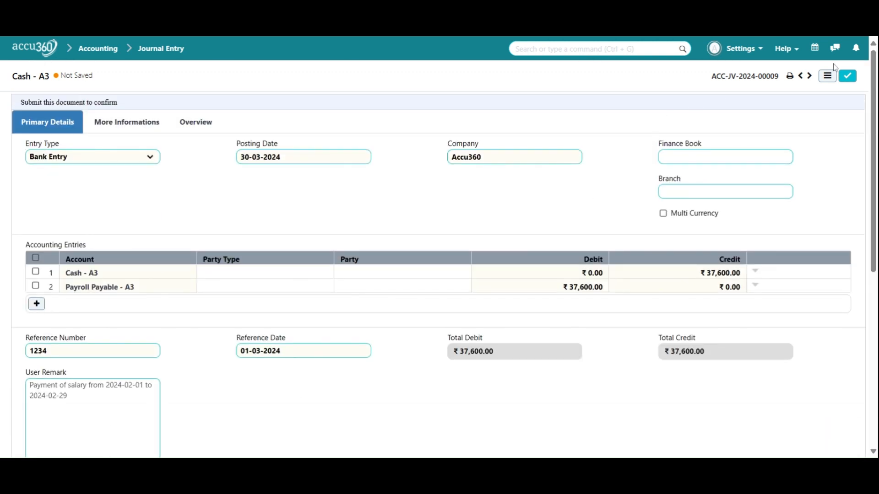
Save the Cash - A3 bank entry and permanently submit it
click(847, 80)
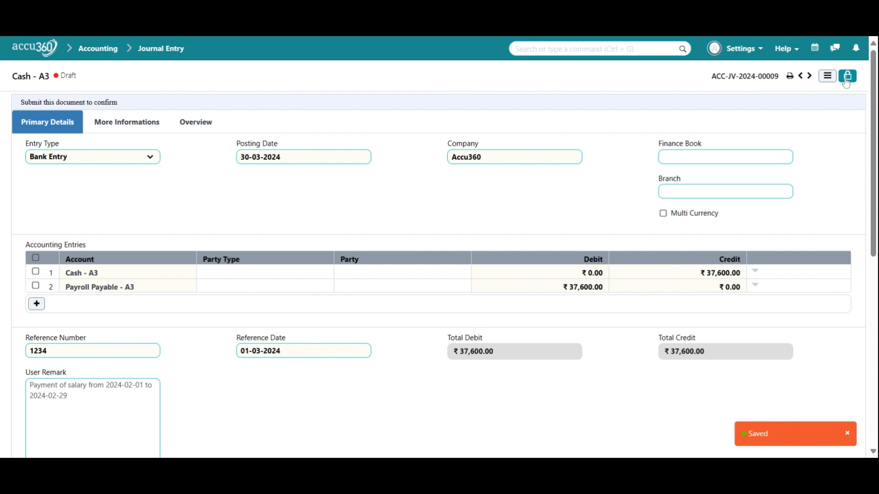
click(847, 78)
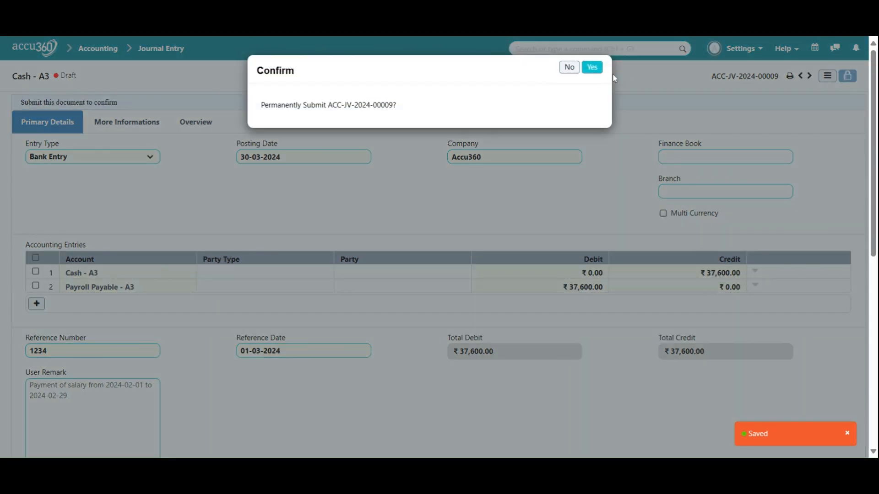
click(595, 68)
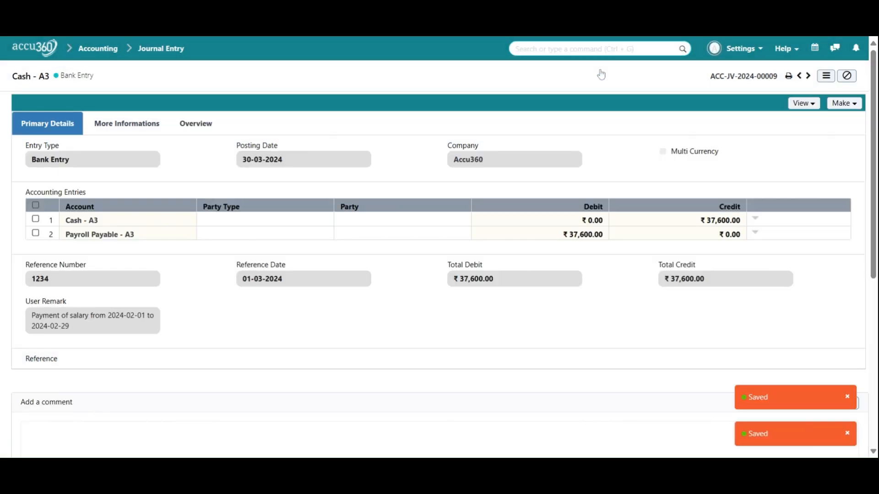
Review the submitted entry and go back to the Journal Entry list, removing its payroll Reference Name filter
scroll(202, 216, down, 5)
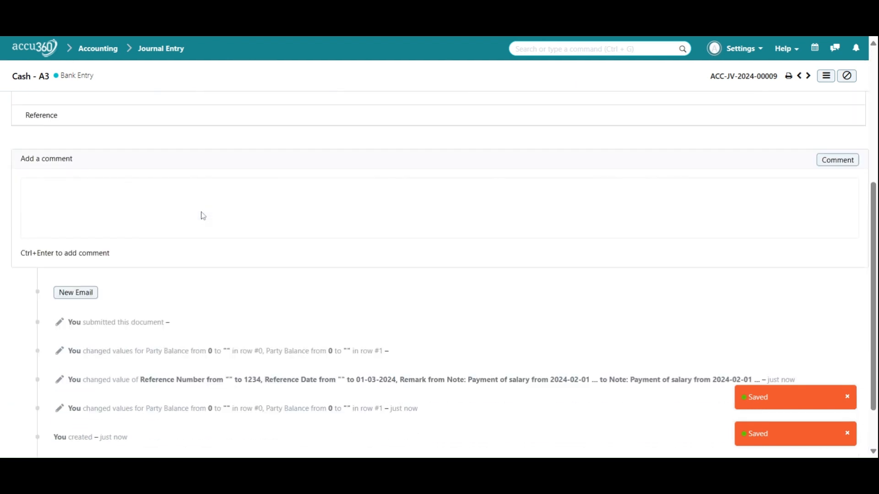
scroll(201, 218, down, 2)
scroll(197, 220, up, 7)
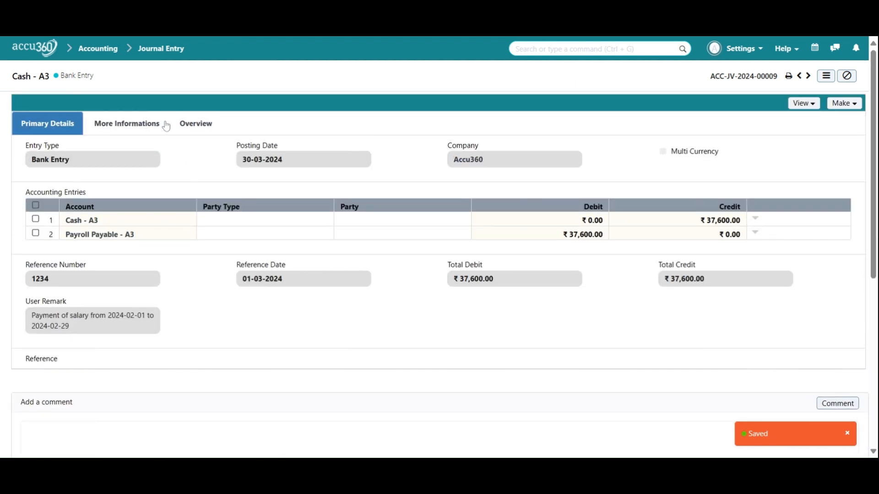
click(160, 48)
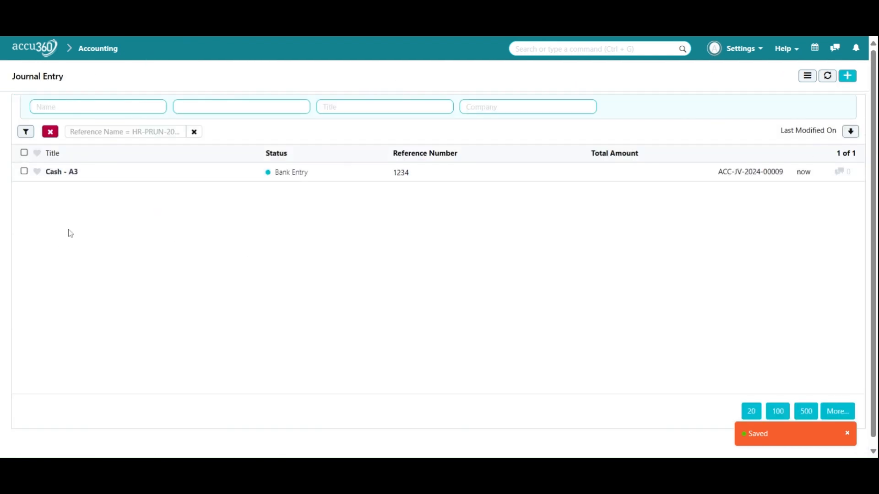
click(193, 133)
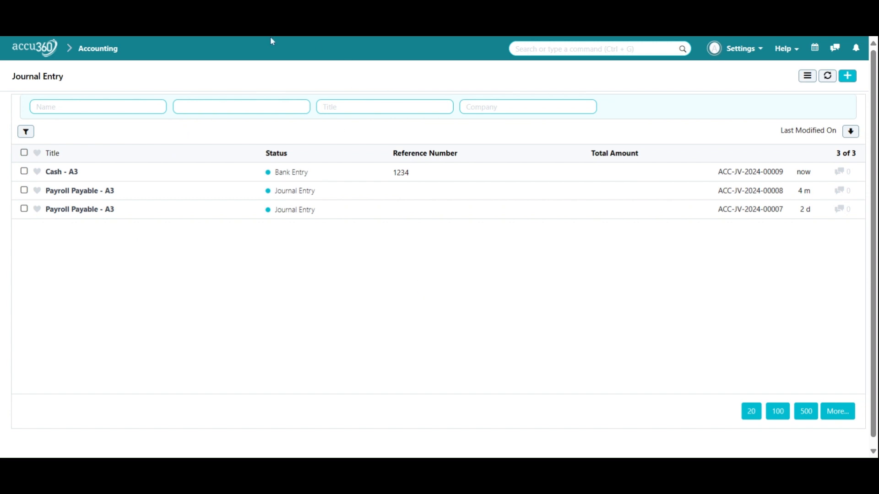
Leave the journal entries, search for "chart" and open the Chart of Accounts
click(94, 51)
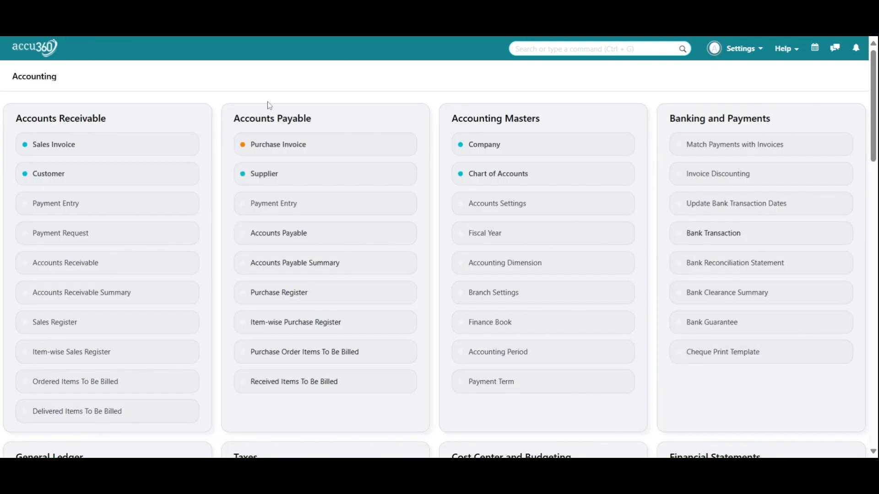
click(593, 50)
text(chart)
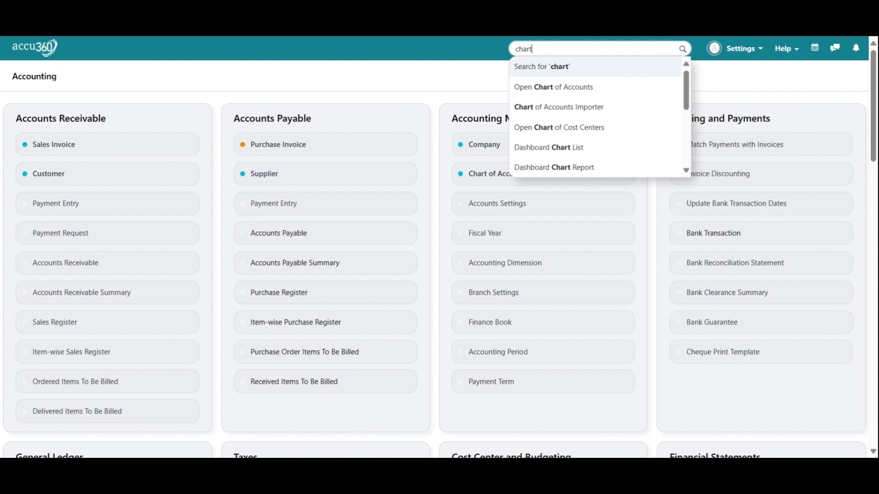
key(Down)
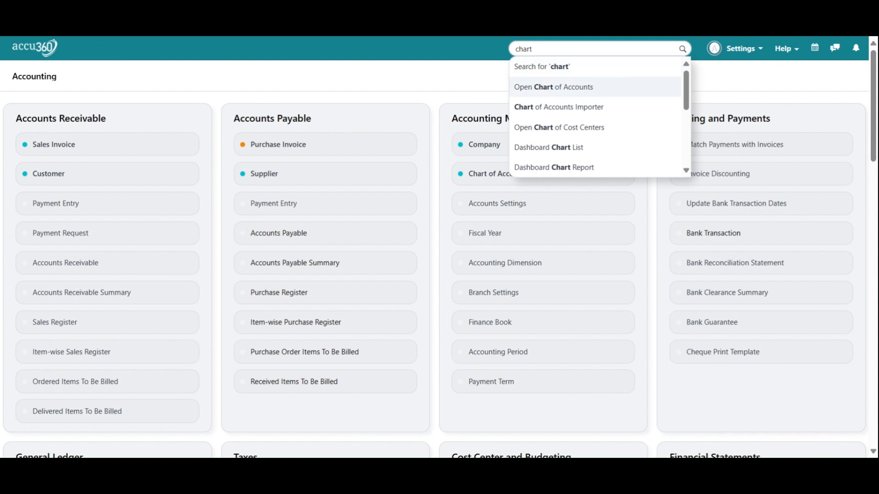
key(Return)
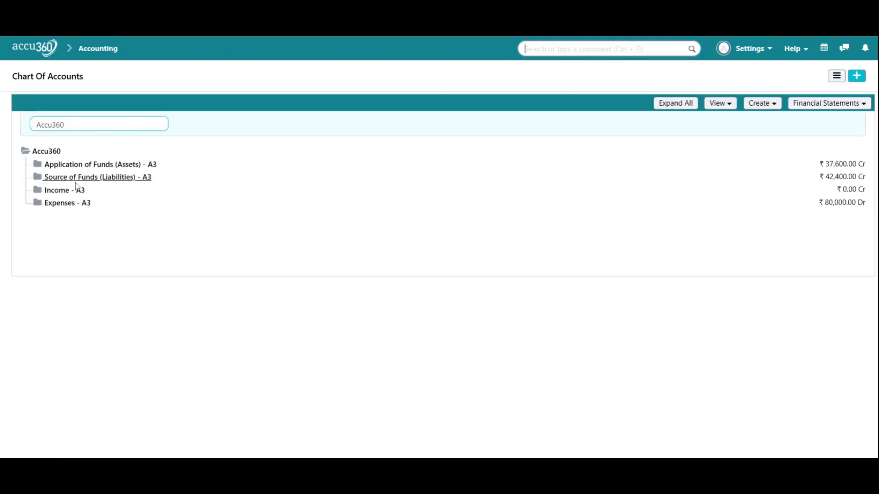
Expand the whole account tree and examine the Cash In Hand, Payroll Payable and EPF Payable balances
click(676, 103)
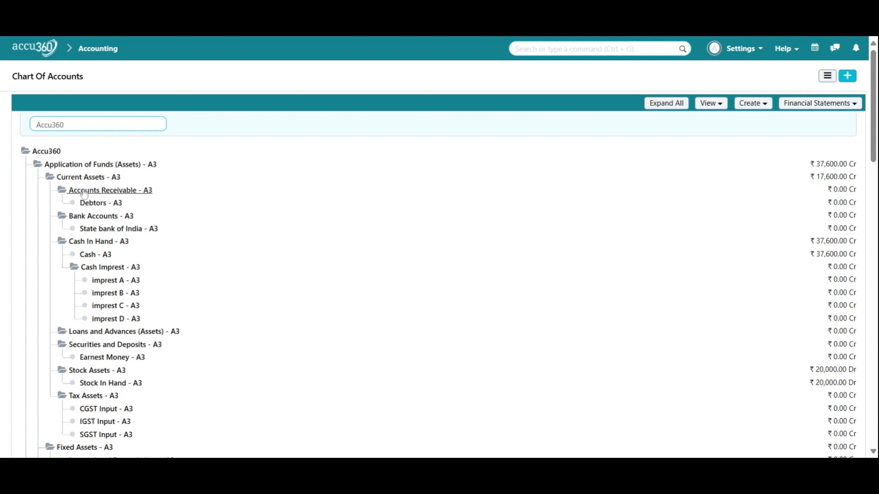
click(82, 244)
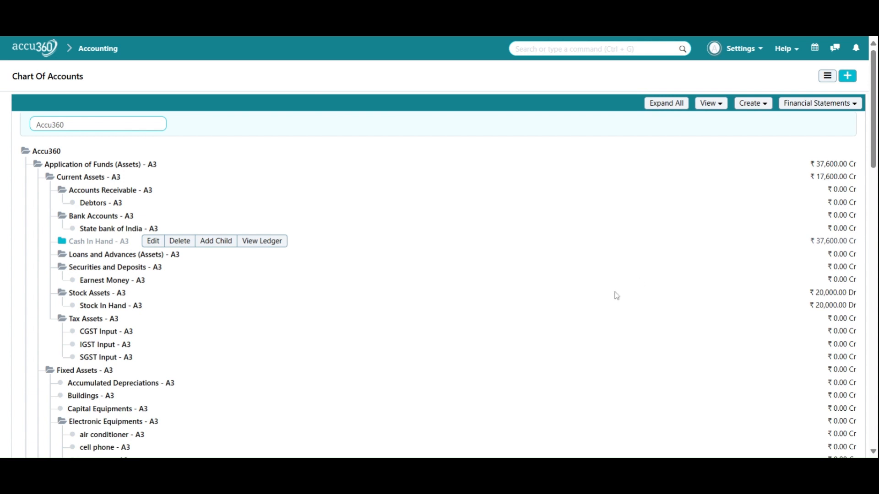
scroll(608, 298, down, 5)
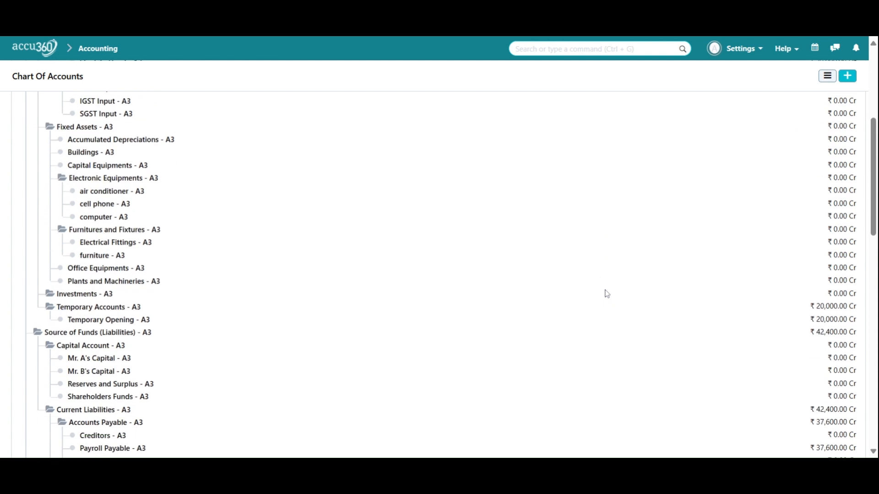
scroll(606, 294, down, 1)
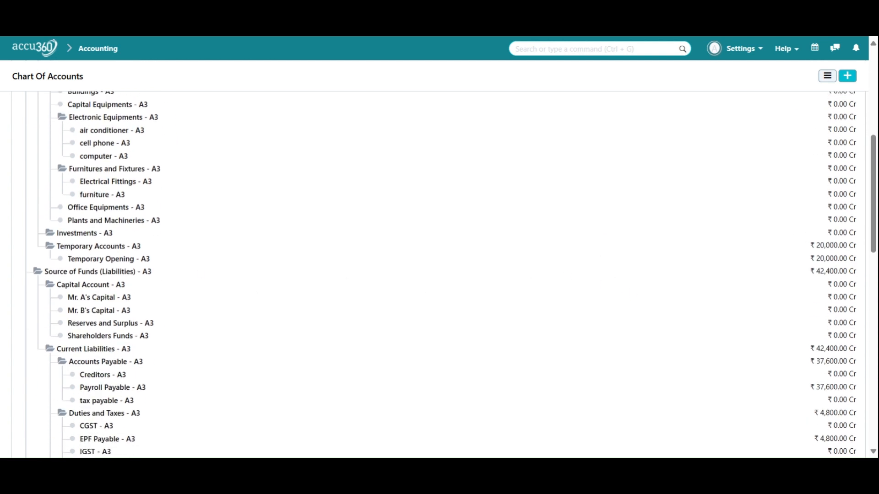
scroll(183, 309, down, 5)
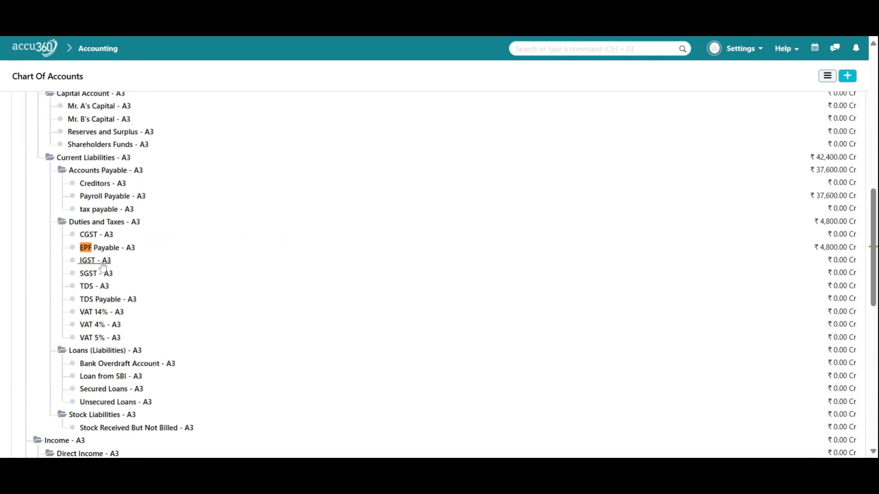
View the general ledger of the EPF Payable - A3 account across all its columns and return to the home desk
click(102, 247)
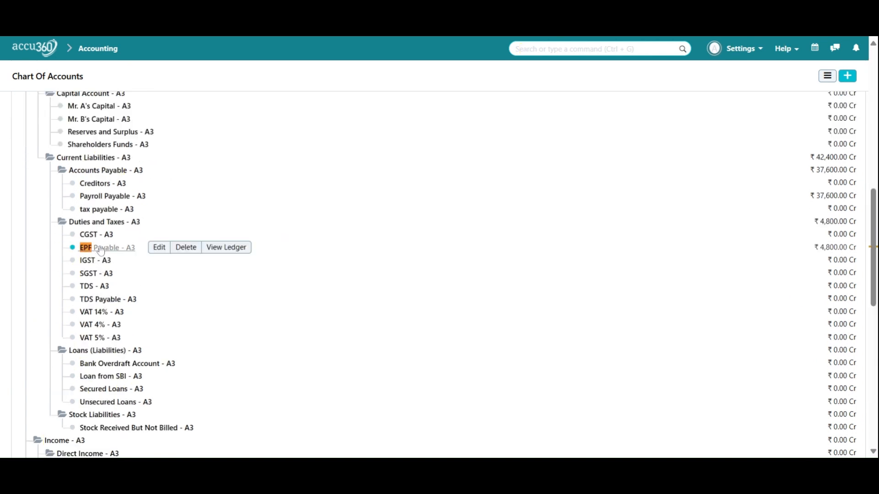
click(227, 256)
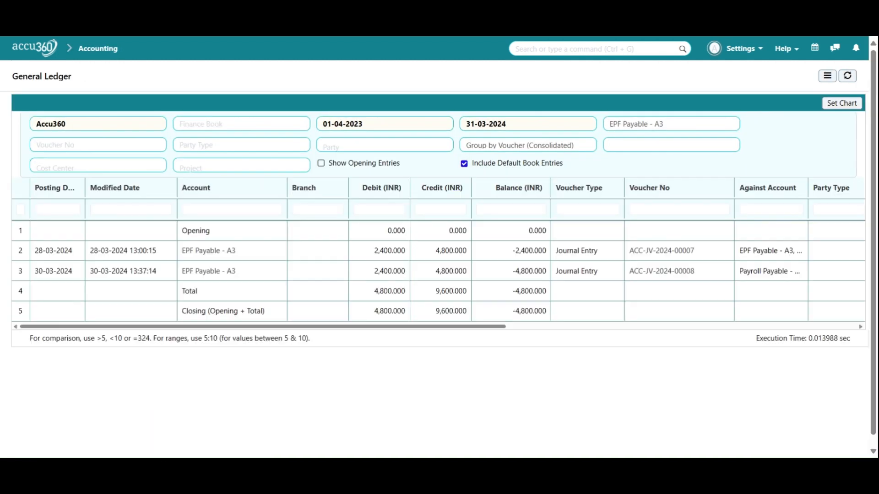
scroll(393, 232, down, 1)
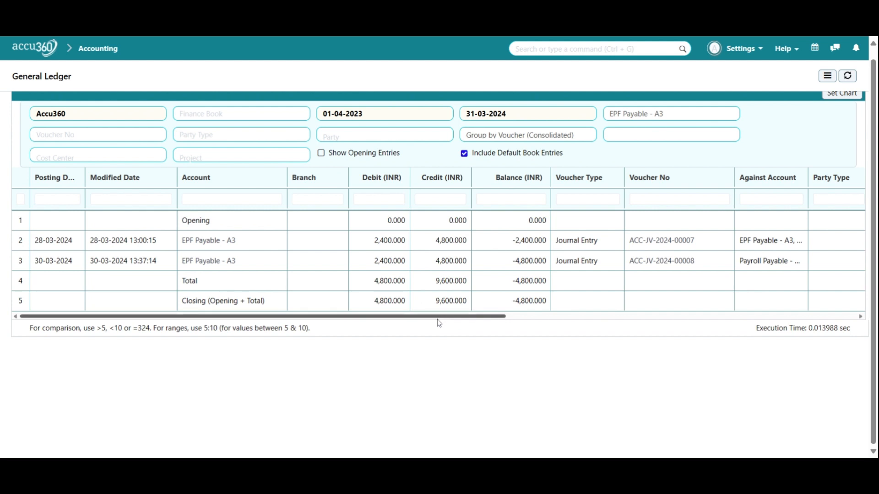
drag(455, 320, 510, 321)
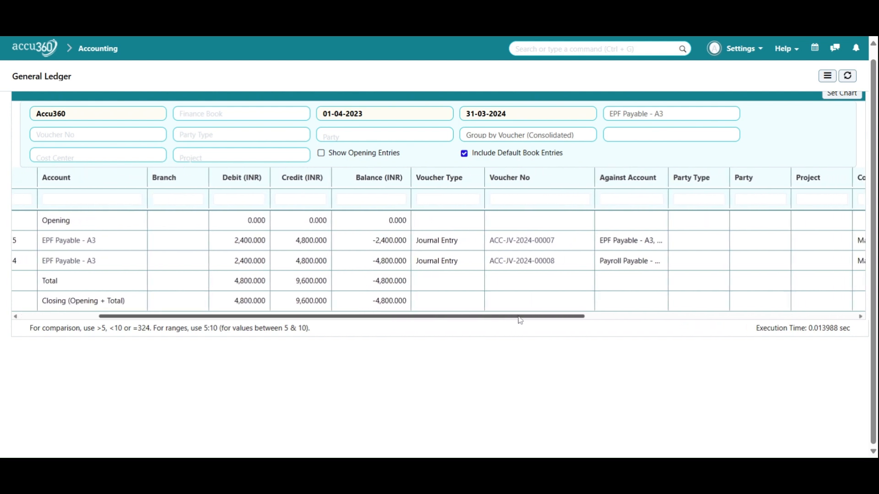
drag(509, 318, 134, 339)
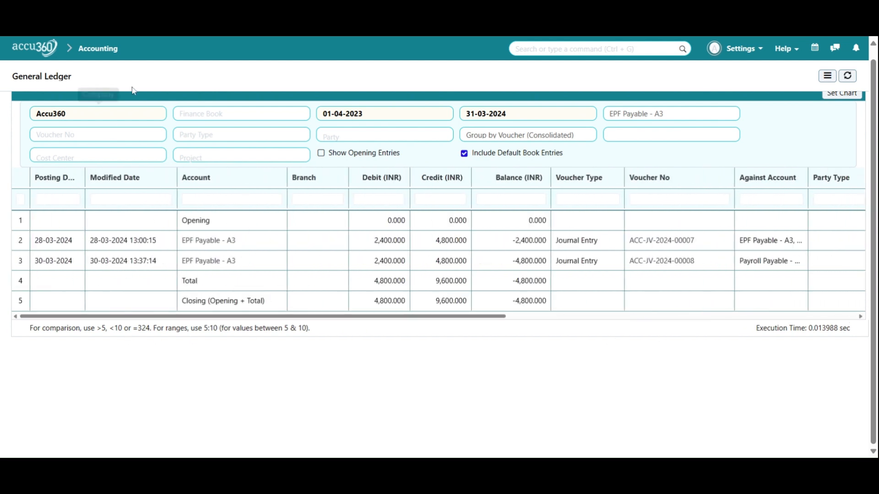
click(94, 52)
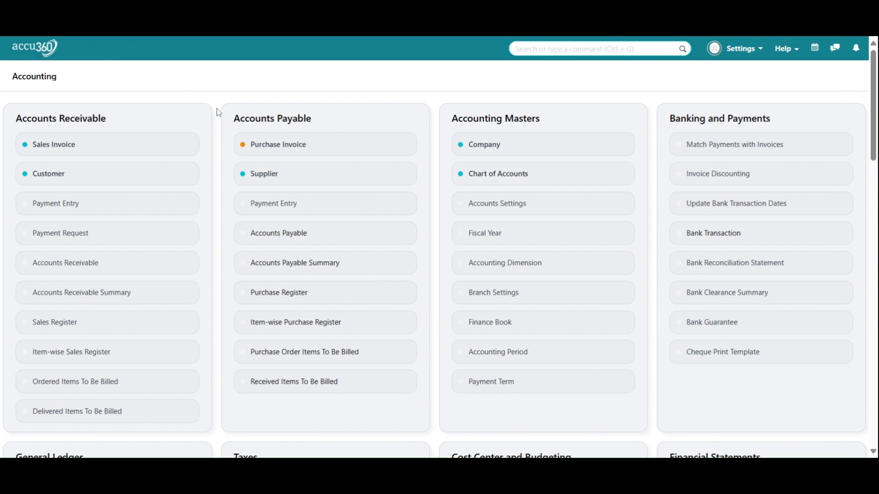
click(42, 45)
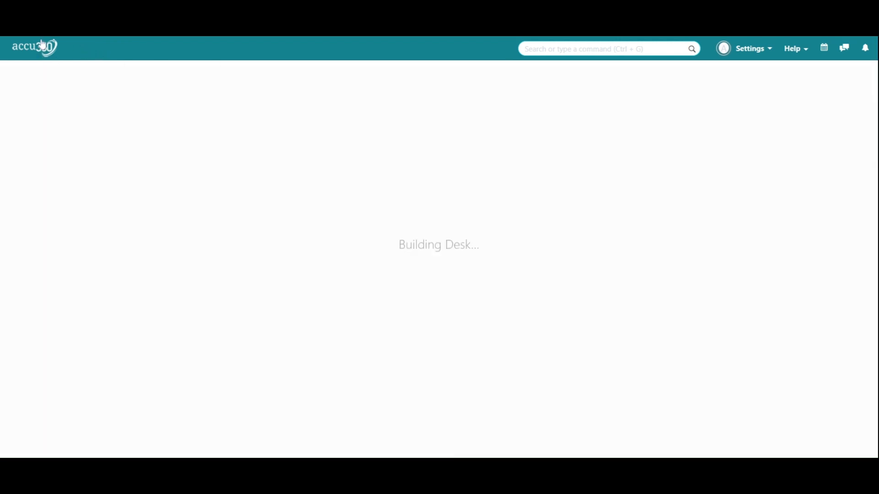